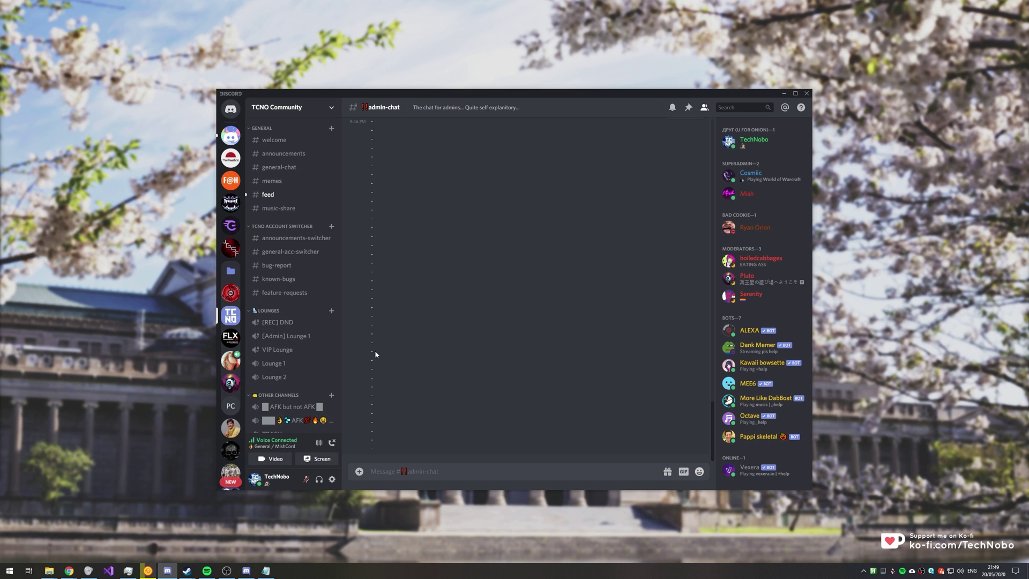
Bring up the options for the TCNO Community server.
scroll(295, 354, down, 3)
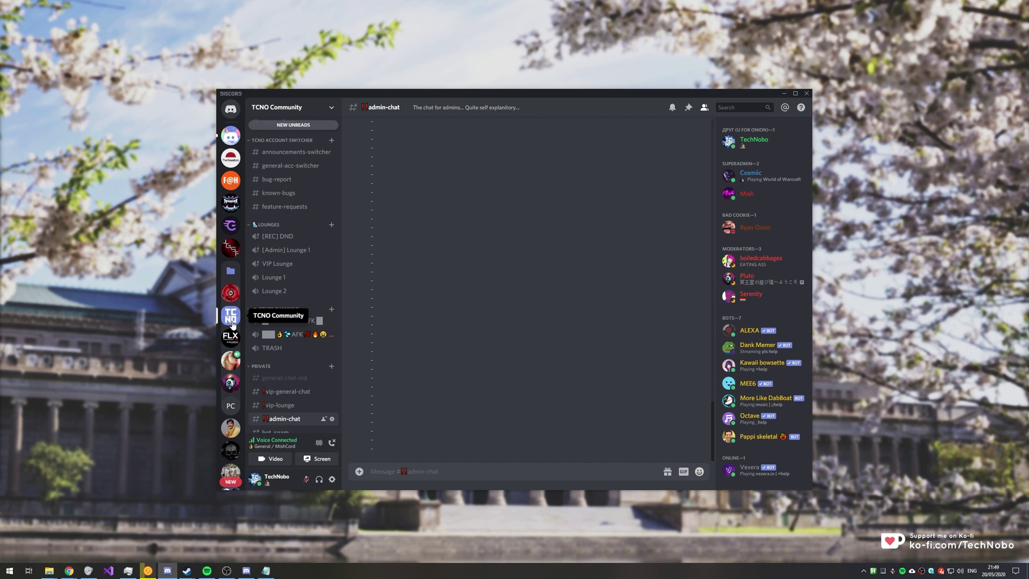
right_click(232, 324)
click(295, 340)
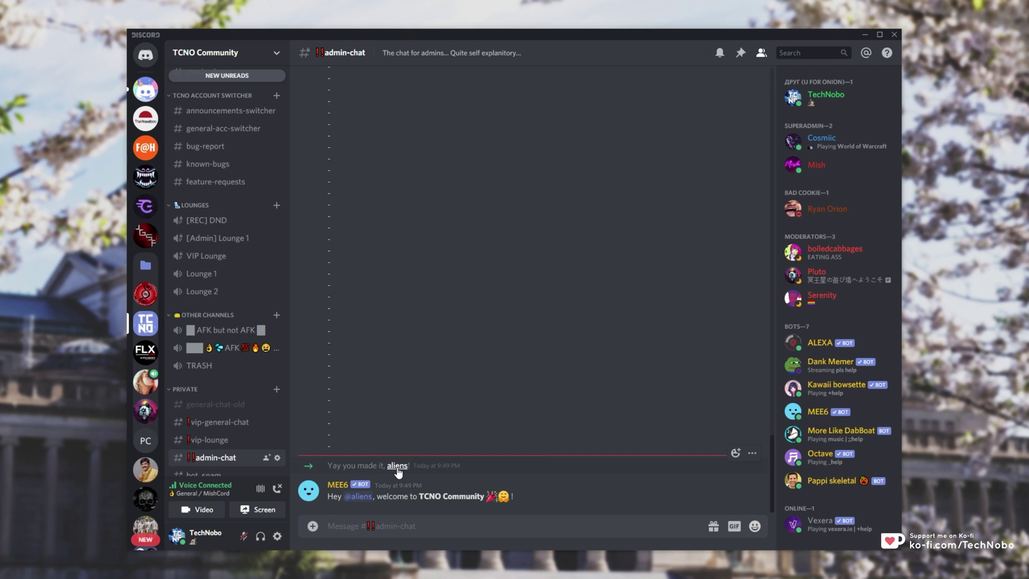
View the new member's profile from the join message in admin-chat and examine the message's timestamp.
click(398, 465)
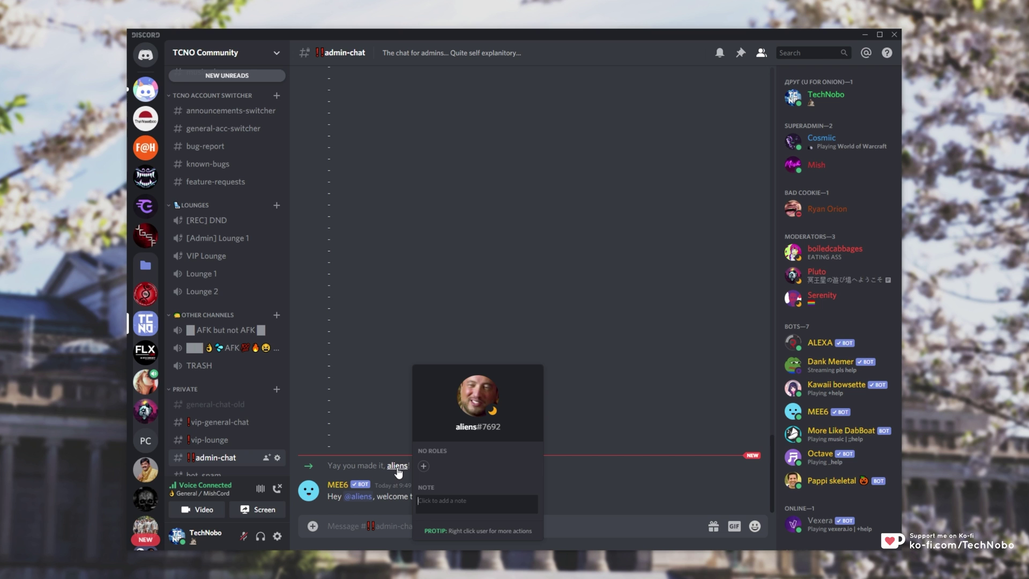
click(490, 403)
click(529, 426)
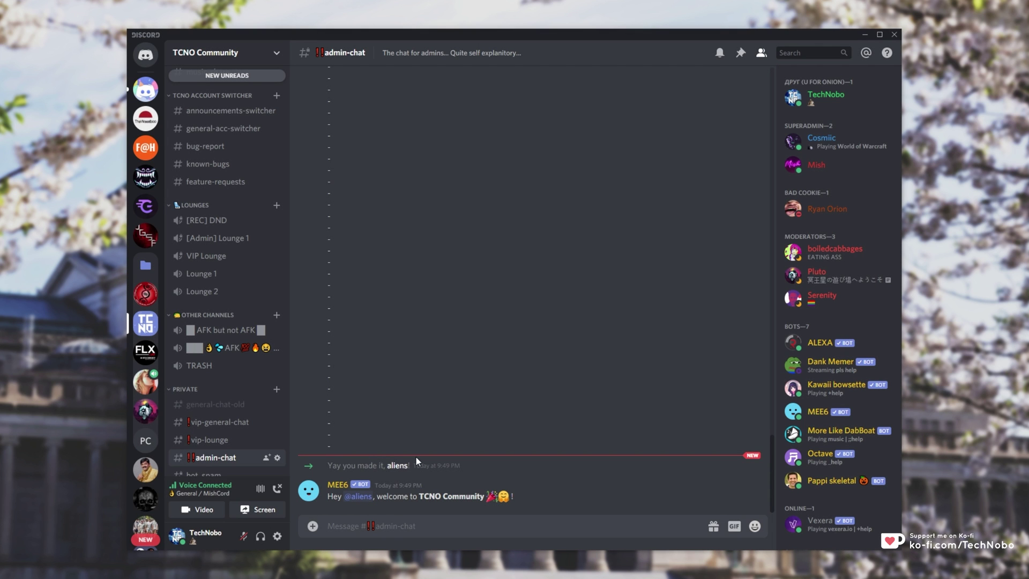
drag(417, 465, 493, 522)
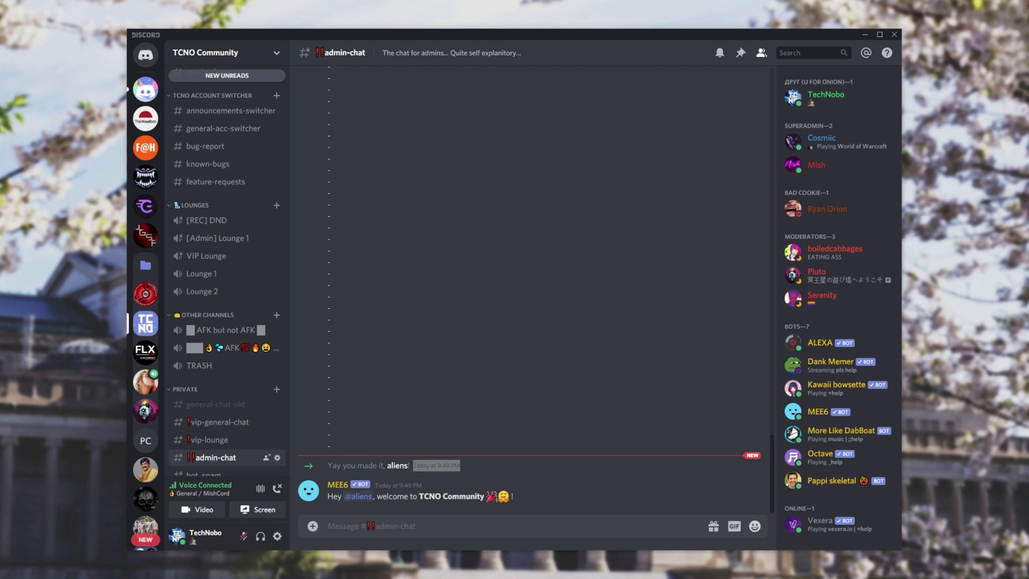
Examine MEE6's welcome message in admin-chat, checking the bot's profile, the greeting text and the mentioned member's profile.
click(338, 485)
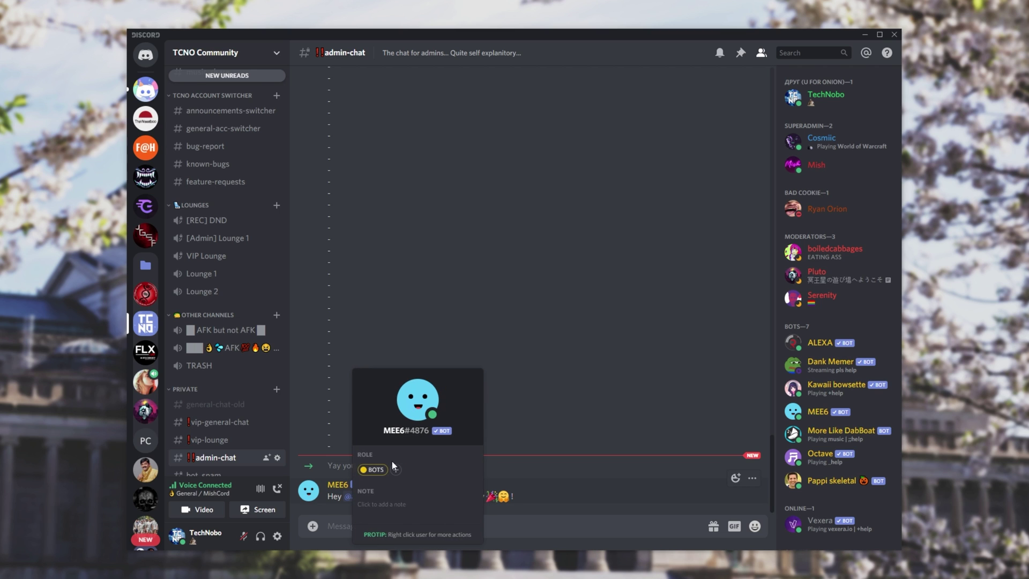
click(570, 415)
drag(327, 497, 574, 498)
click(574, 498)
click(358, 496)
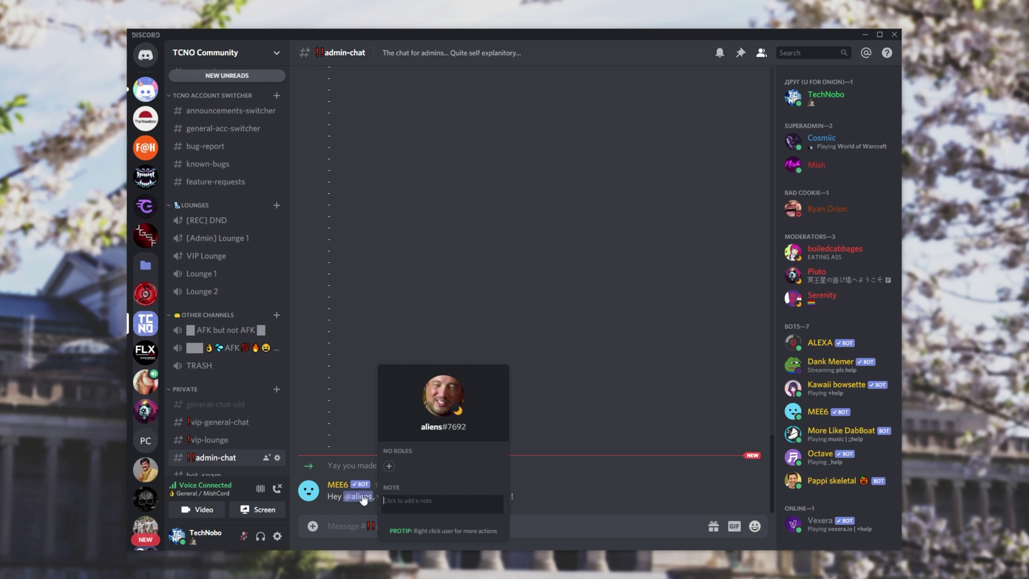
click(589, 422)
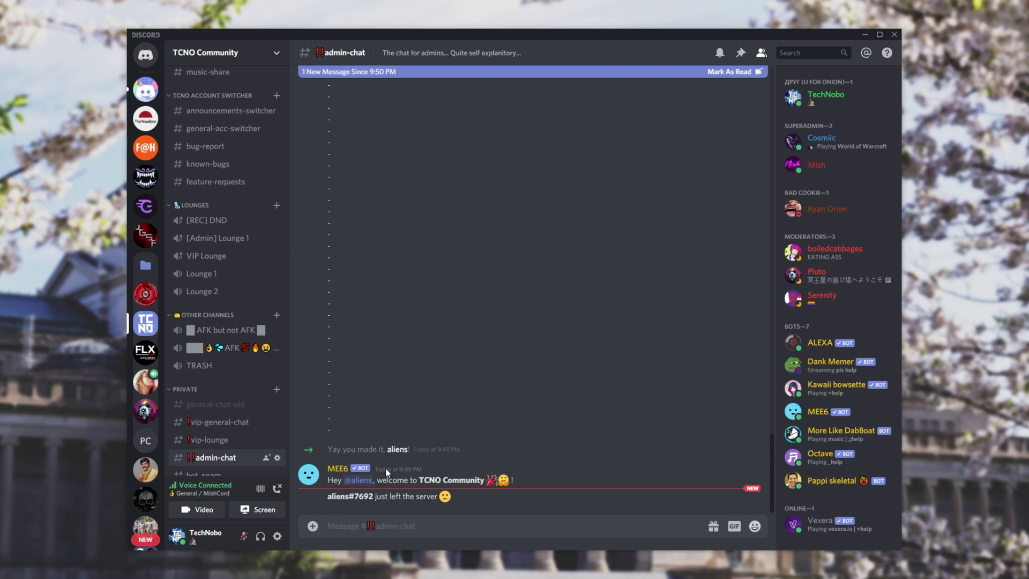
Compare MEE6's welcome message with the built-in join message by highlighting the join line.
click(343, 472)
click(326, 490)
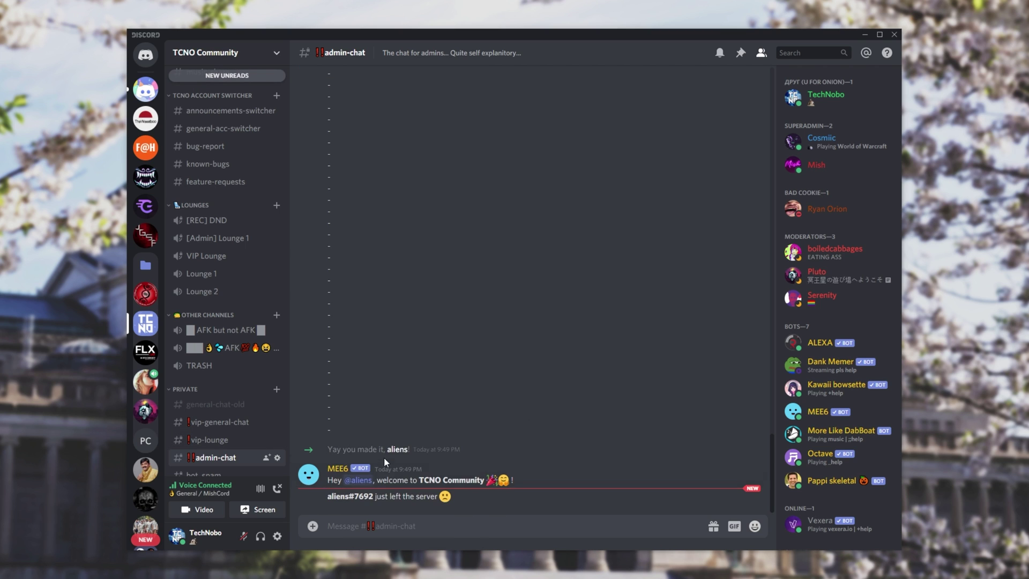
drag(431, 451, 324, 447)
click(325, 449)
Copy the departed member's tag from the leave message and look it up in the quick switcher.
double_click(341, 496)
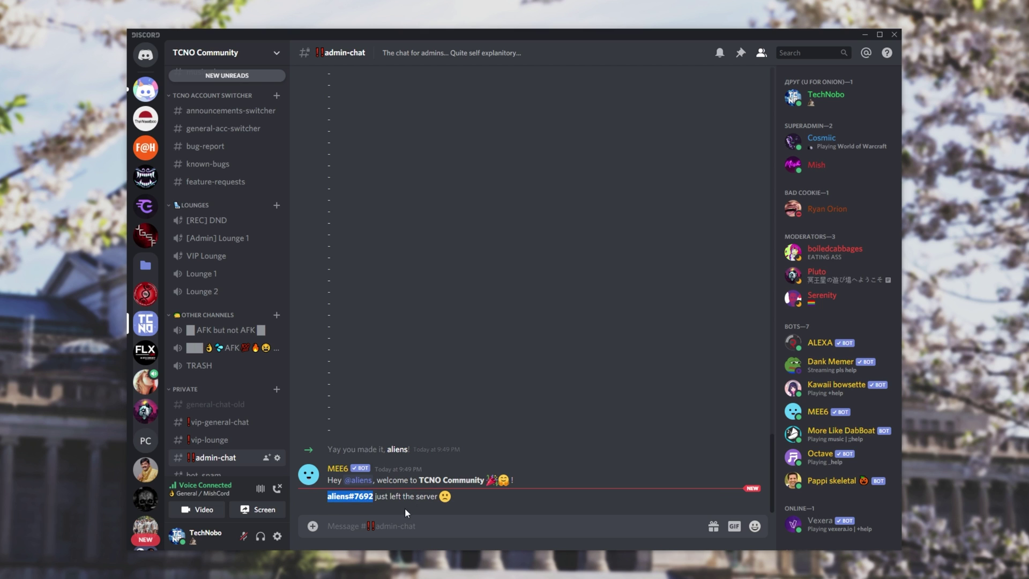
double_click(345, 499)
double_click(345, 499)
right_click(363, 501)
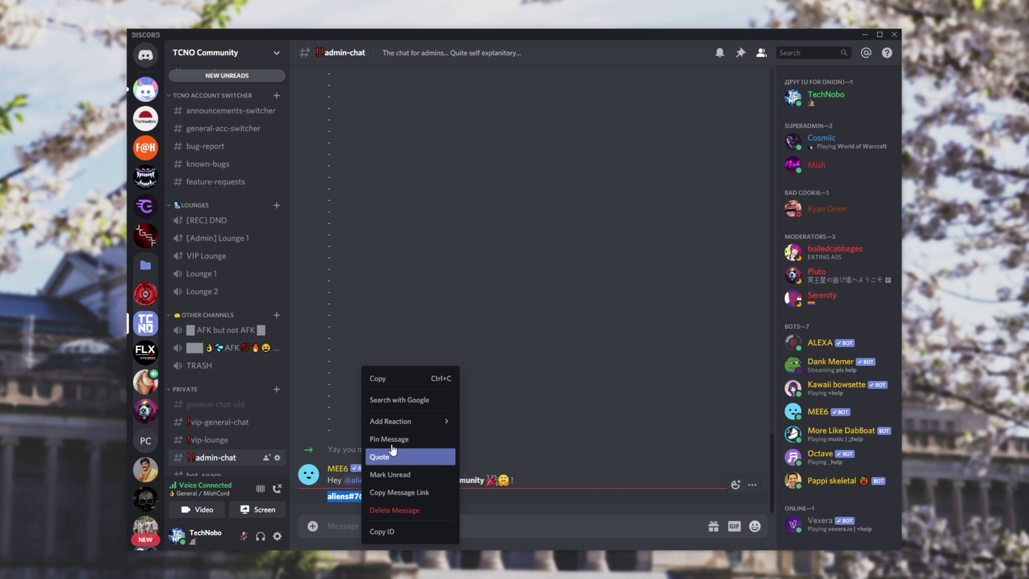
click(397, 379)
key(ctrl+k)
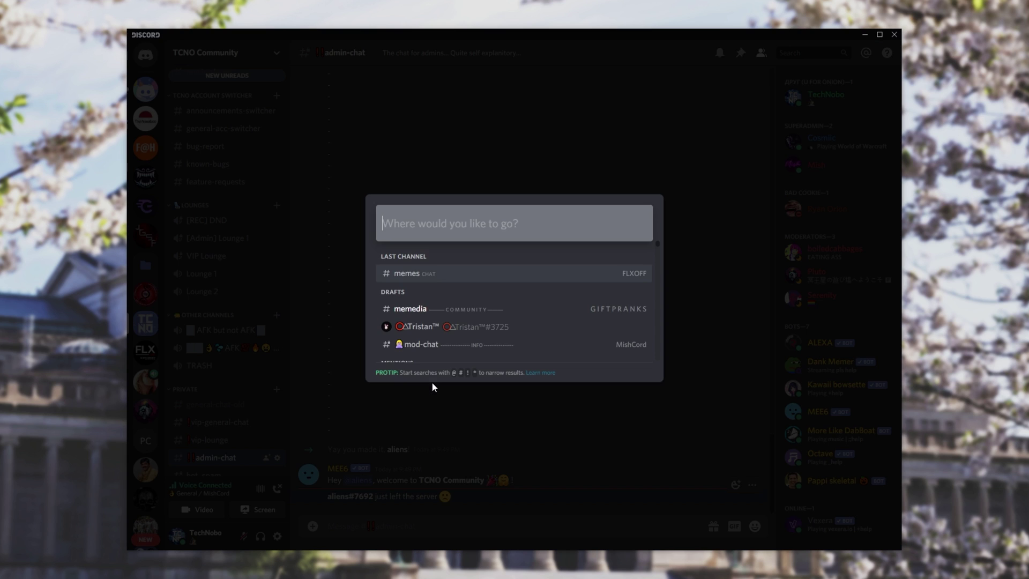
key(ctrl+v)
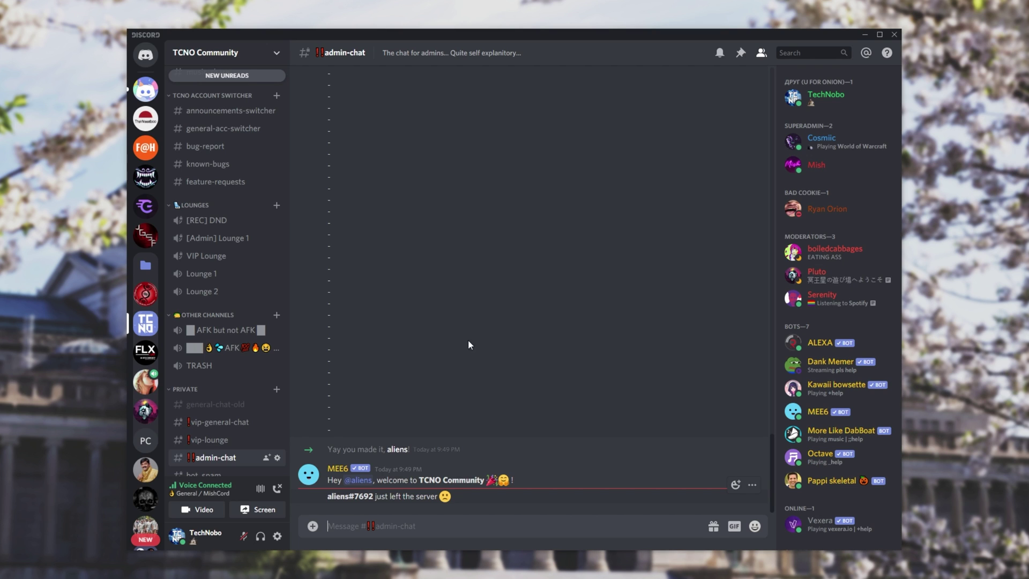
Select the departed member's full tag in the leave message again and copy it.
double_click(350, 496)
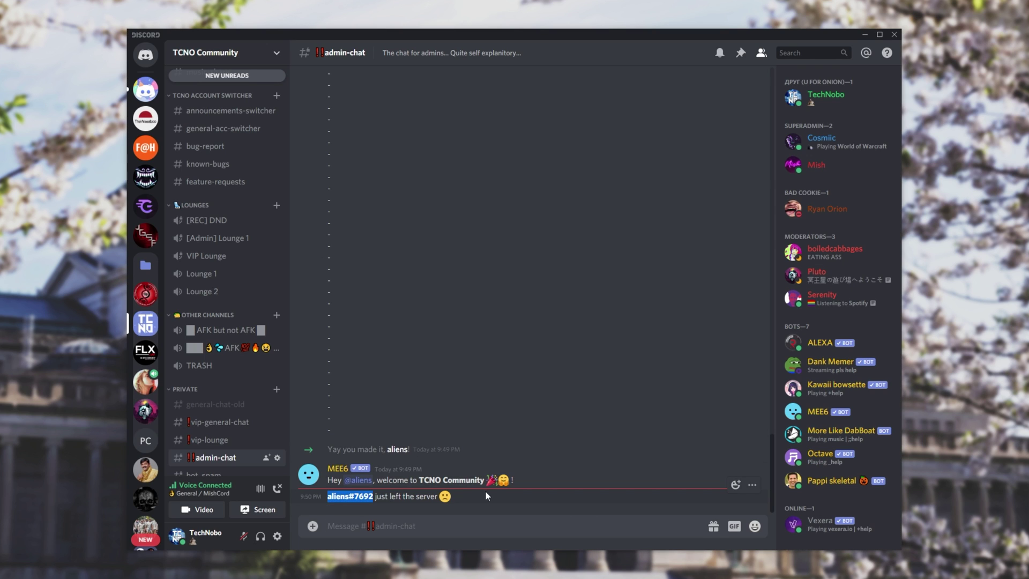
double_click(341, 497)
drag(372, 497, 328, 496)
right_click(353, 497)
click(433, 375)
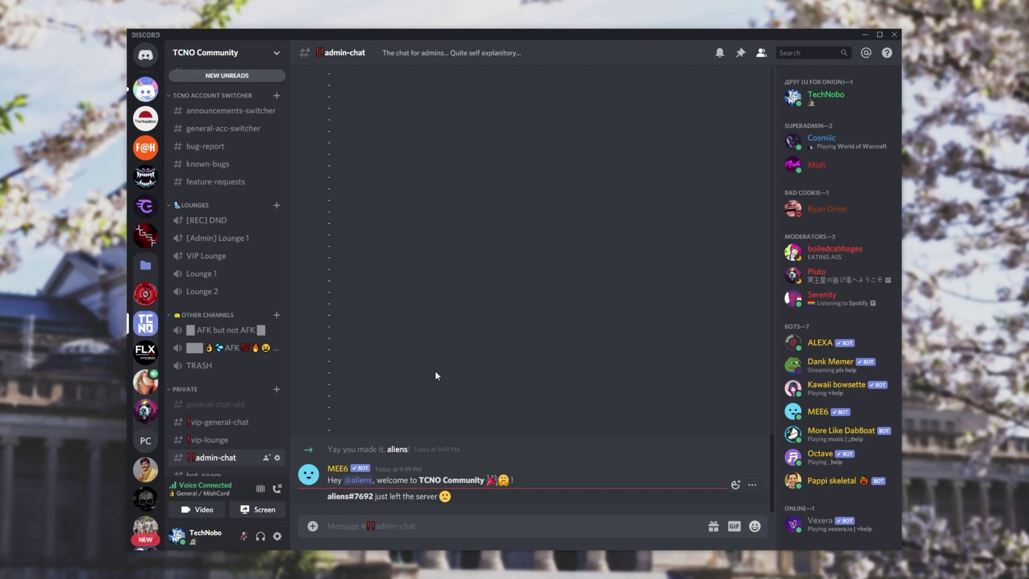
Examine MEE6's leave message by highlighting the whole line and the member's tag in it.
double_click(365, 496)
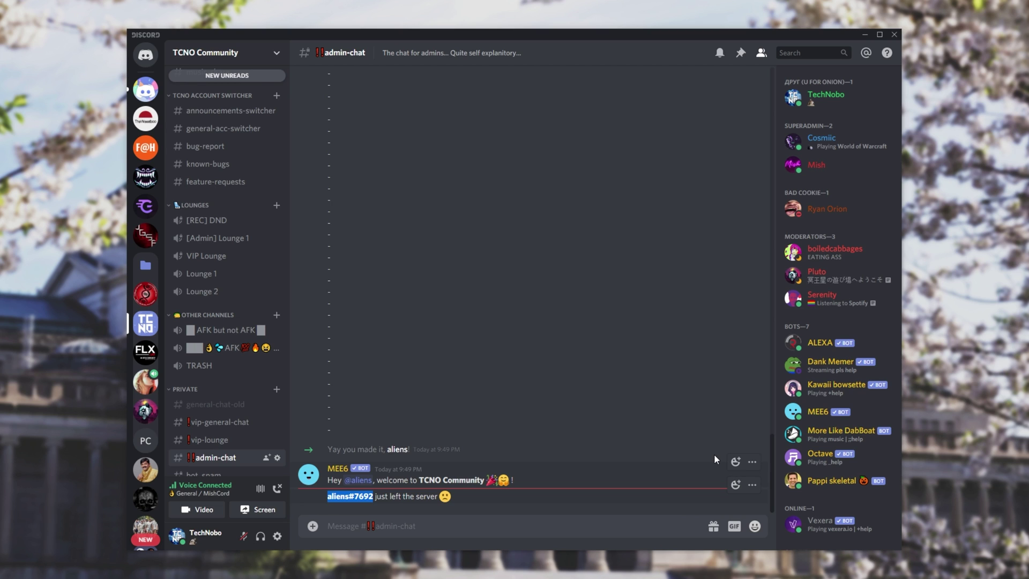
click(613, 509)
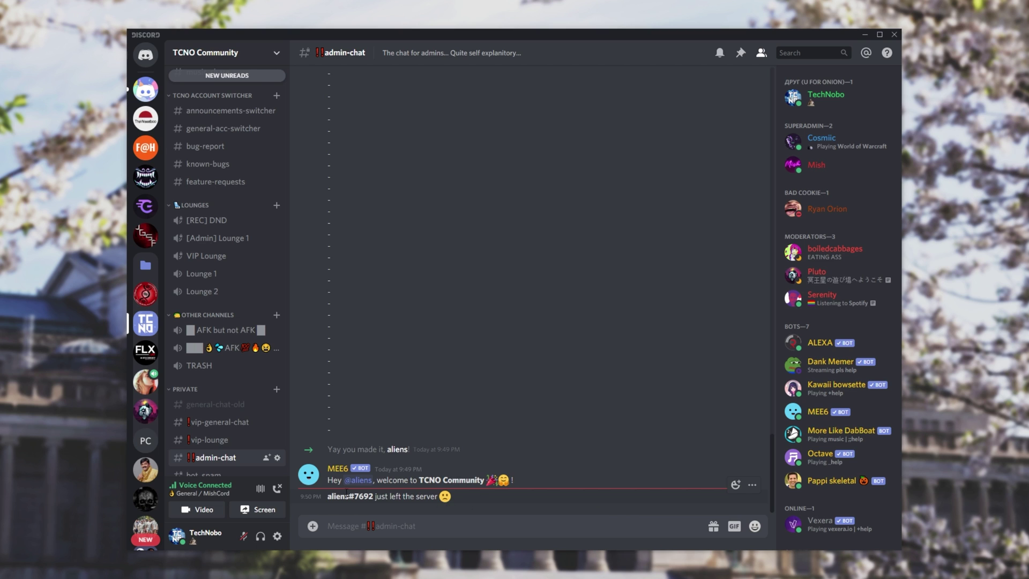
drag(328, 497, 452, 503)
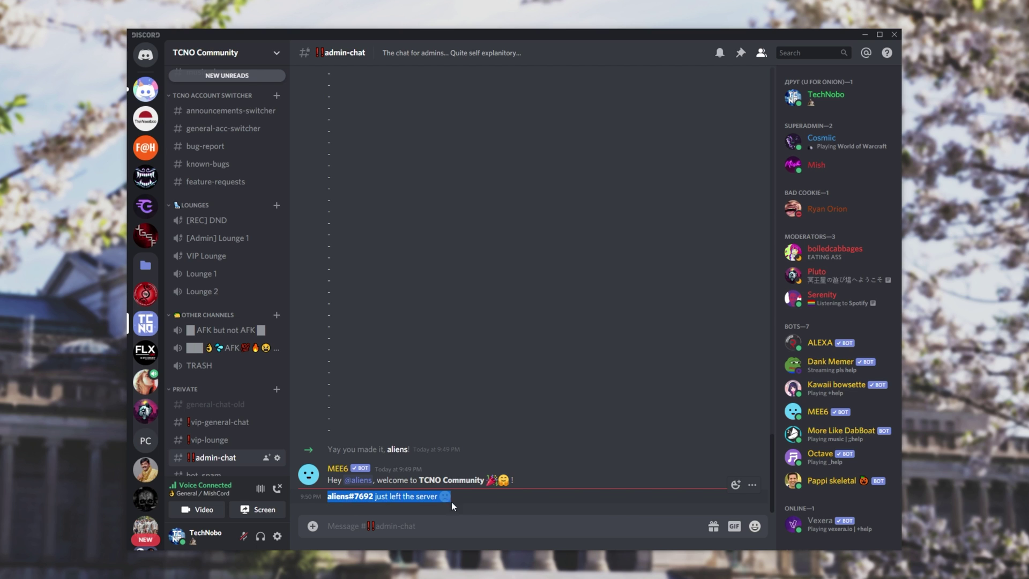
click(450, 496)
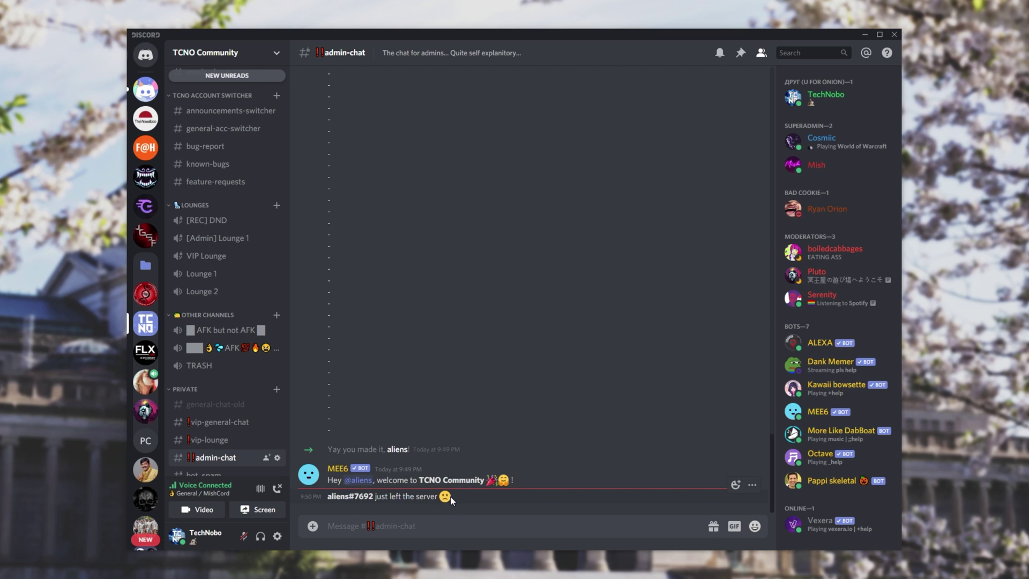
click(330, 466)
click(555, 494)
drag(328, 497, 374, 497)
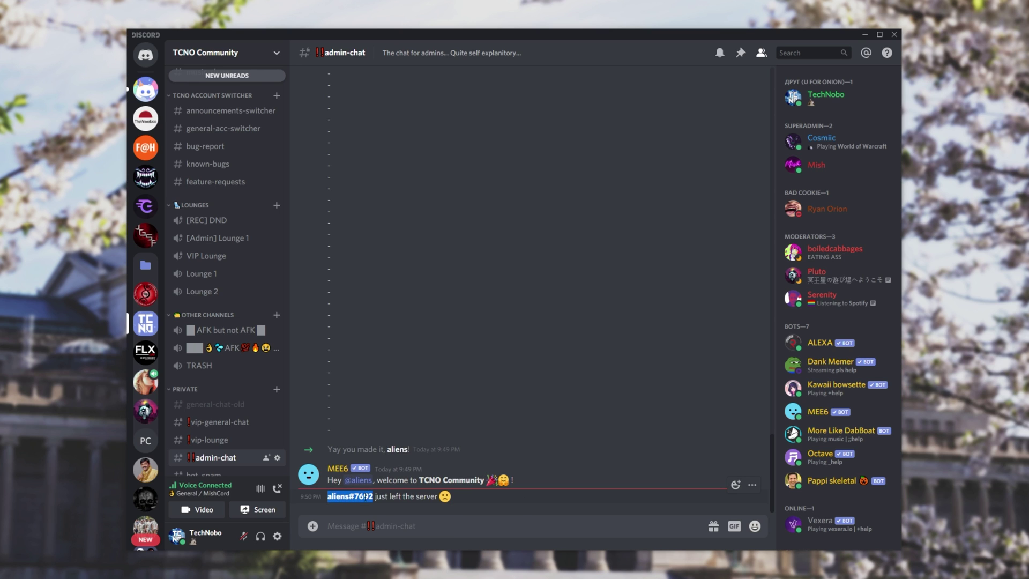
View the departed member's full profile from the join message and check its additional actions.
click(353, 481)
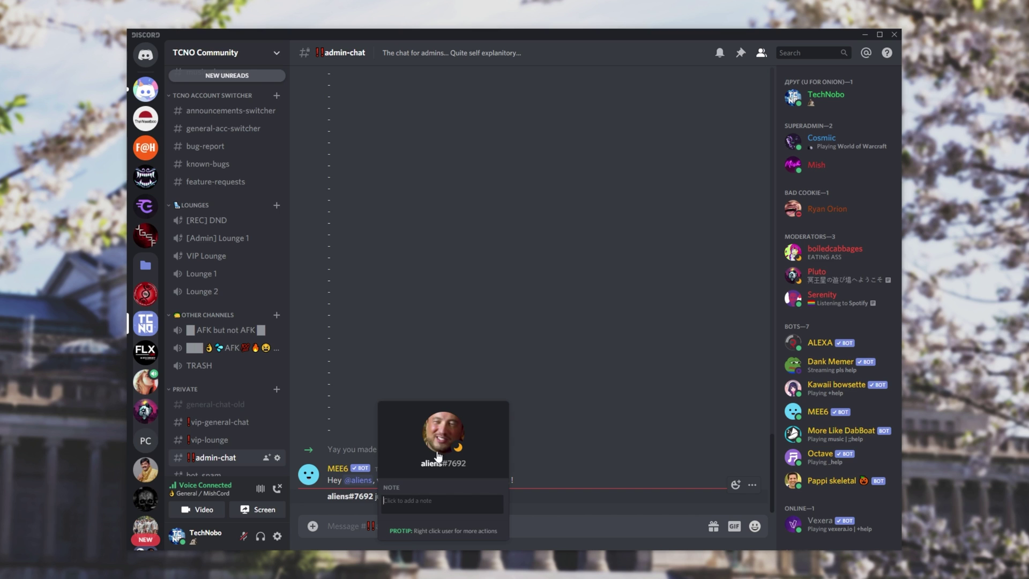
click(398, 450)
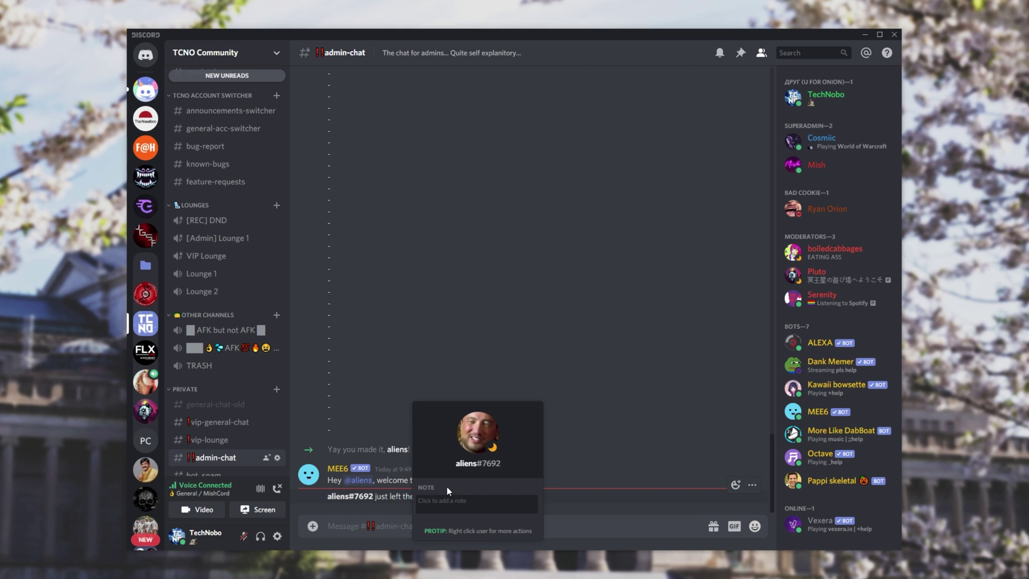
click(424, 395)
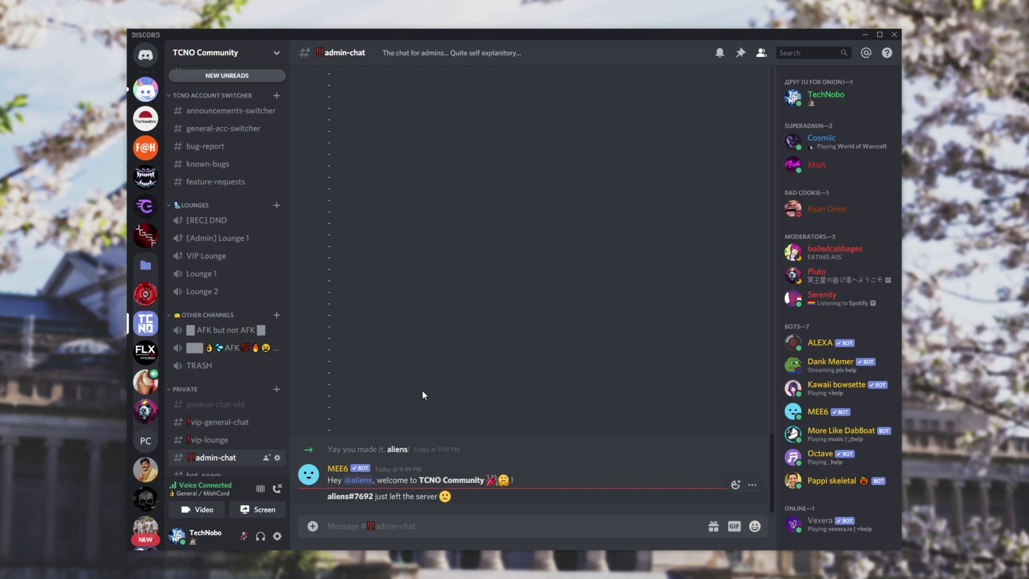
click(397, 449)
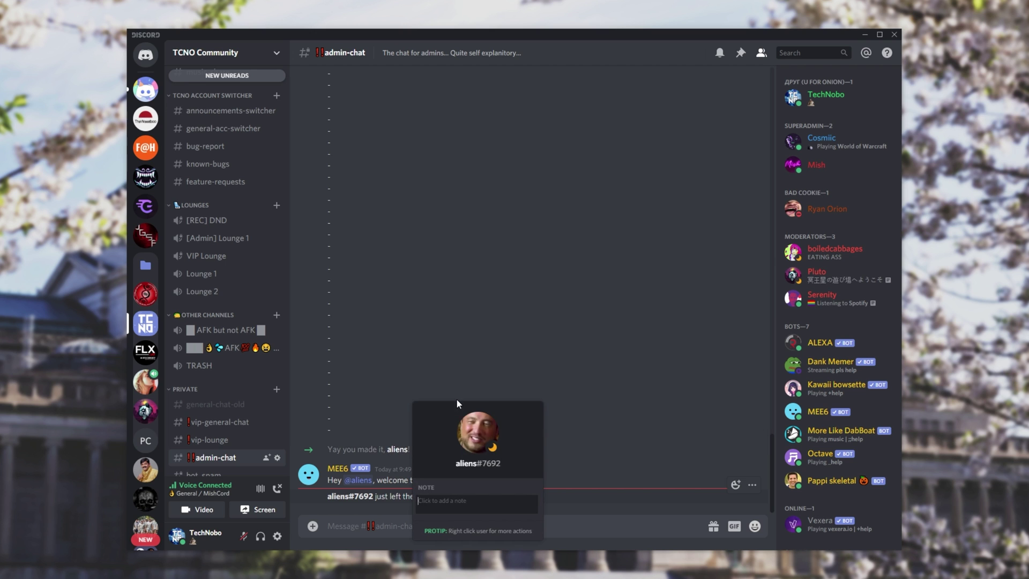
click(479, 432)
click(655, 213)
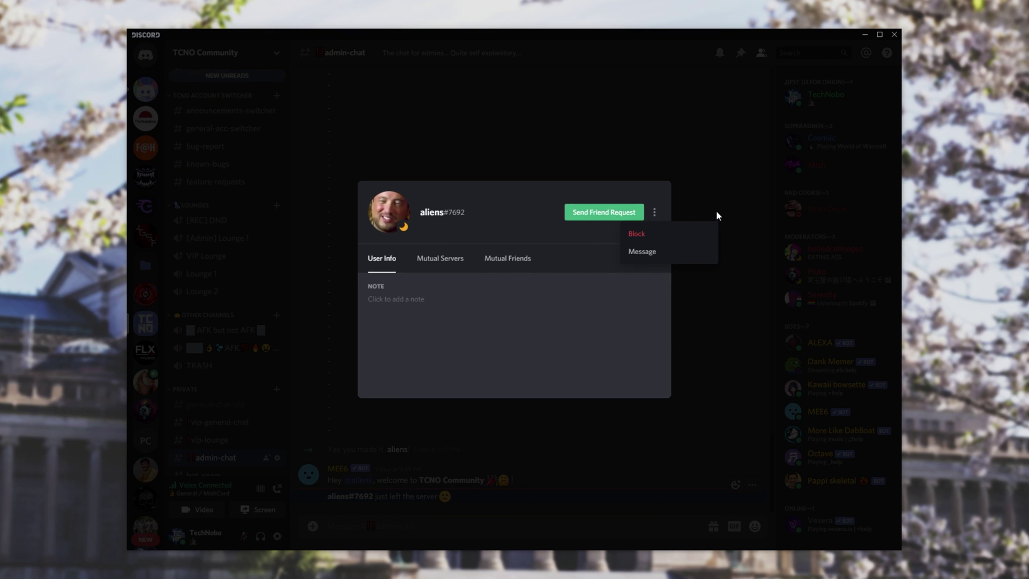
click(717, 210)
Compare the plain tag in the leave message with the profile linked from the welcome message's mention.
double_click(349, 496)
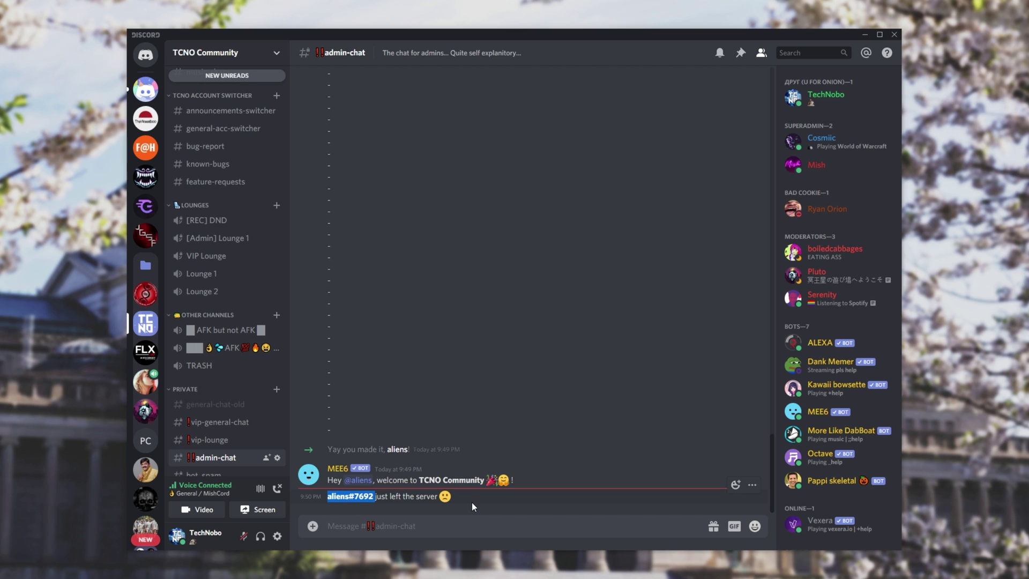
click(350, 471)
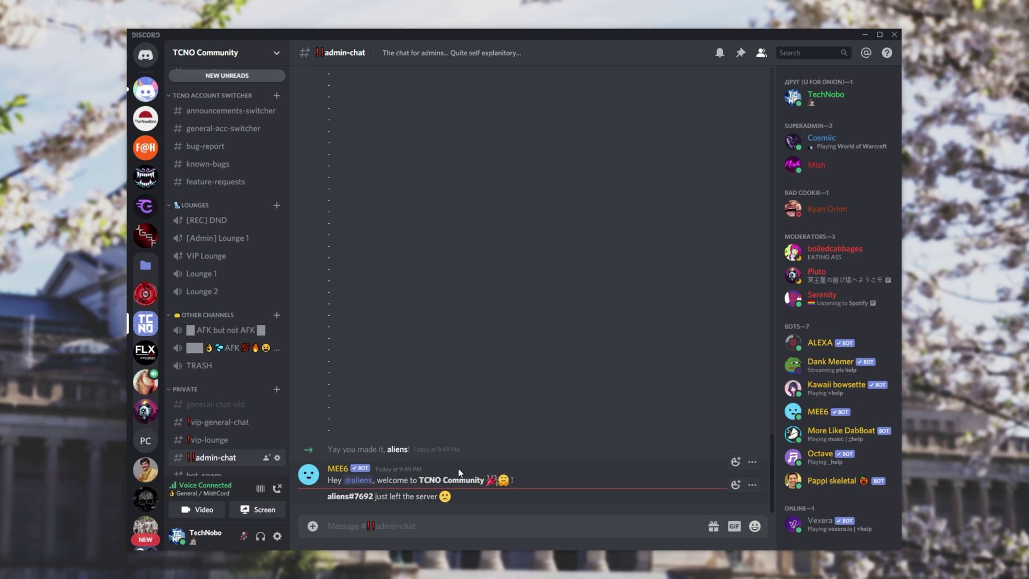
click(368, 481)
click(588, 324)
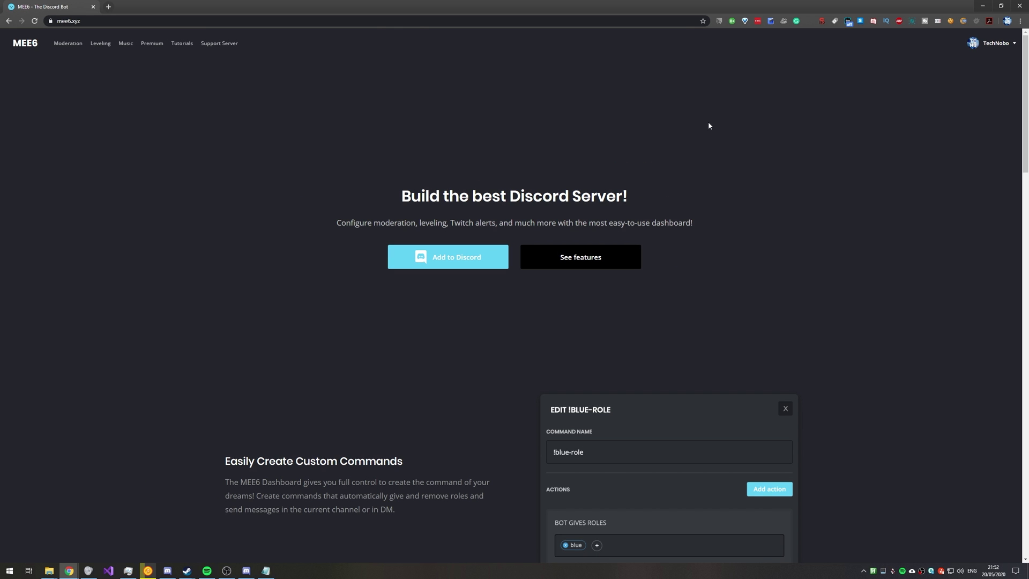
In the browser, open the MEE6 dashboard for the TCNO Community server and go to its Welcome plugin.
click(1002, 45)
click(973, 66)
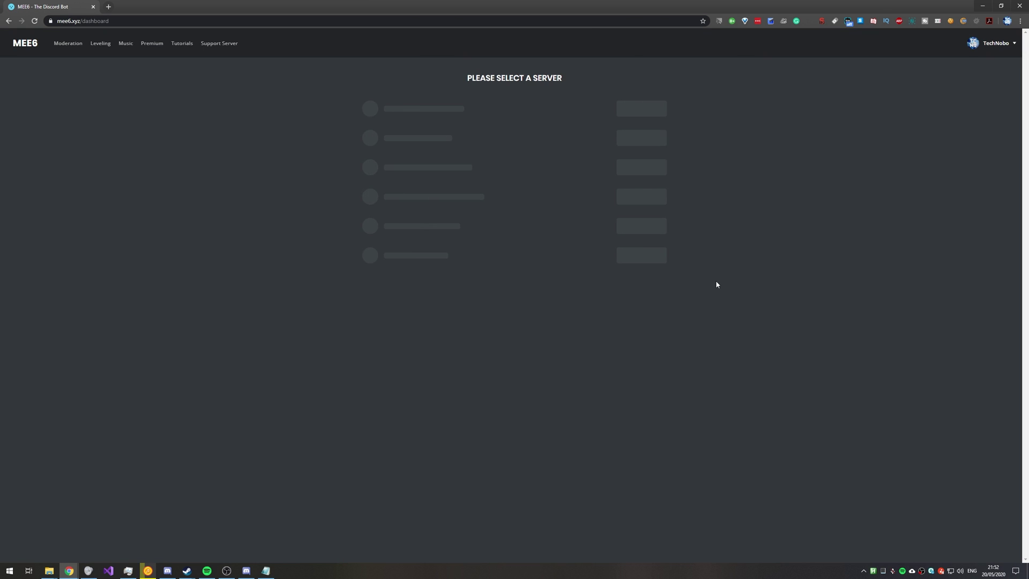
click(629, 247)
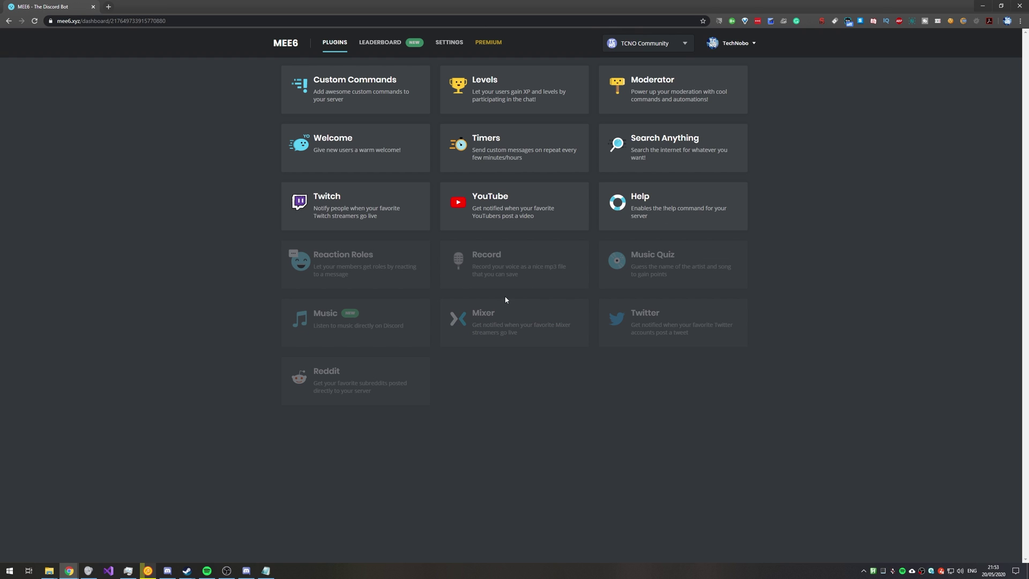
click(333, 152)
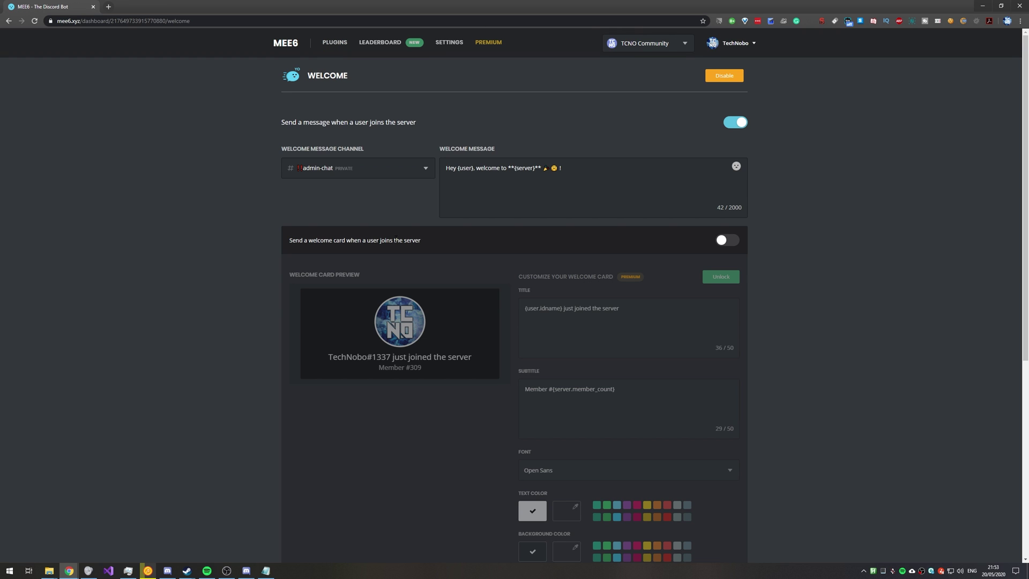
Examine the welcome message template, highlighting its {user} and {server} variables.
triple_click(600, 174)
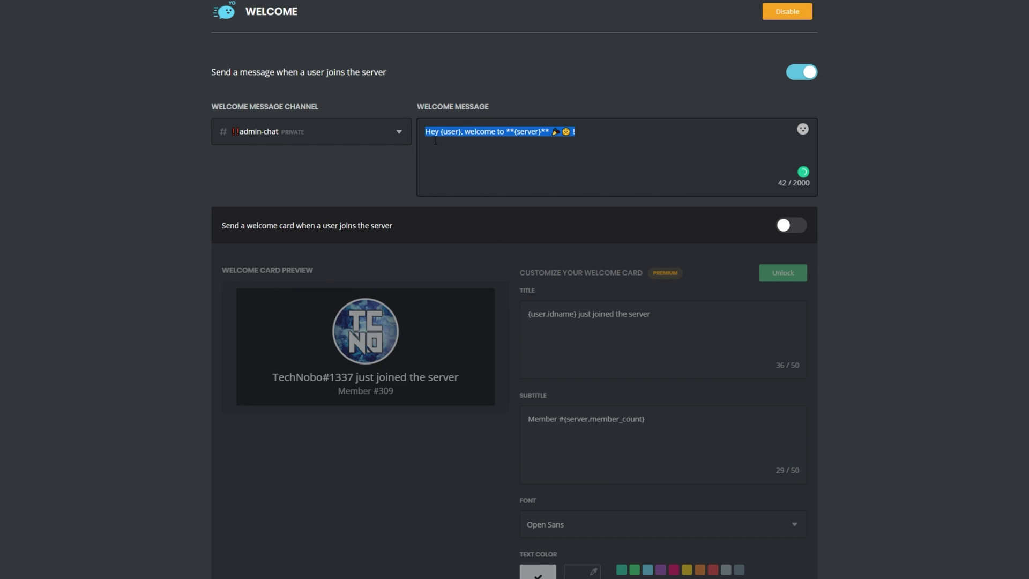
double_click(451, 132)
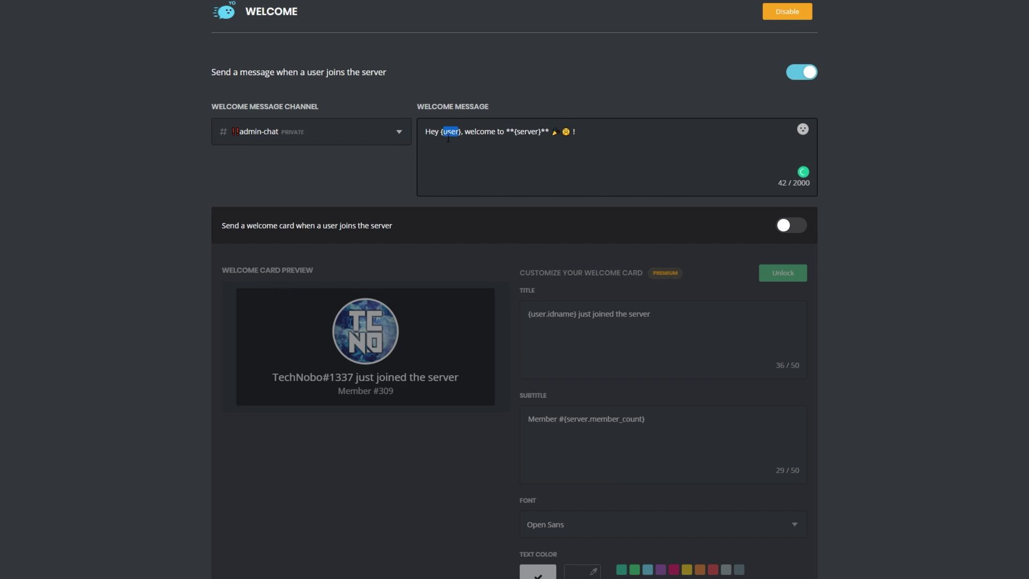
click(481, 132)
double_click(528, 132)
Switch to Discord beside a smaller browser window and compare the posted greeting's mention and server name with the template.
drag(793, 0, 709, 304)
click(646, 198)
double_click(336, 481)
click(358, 480)
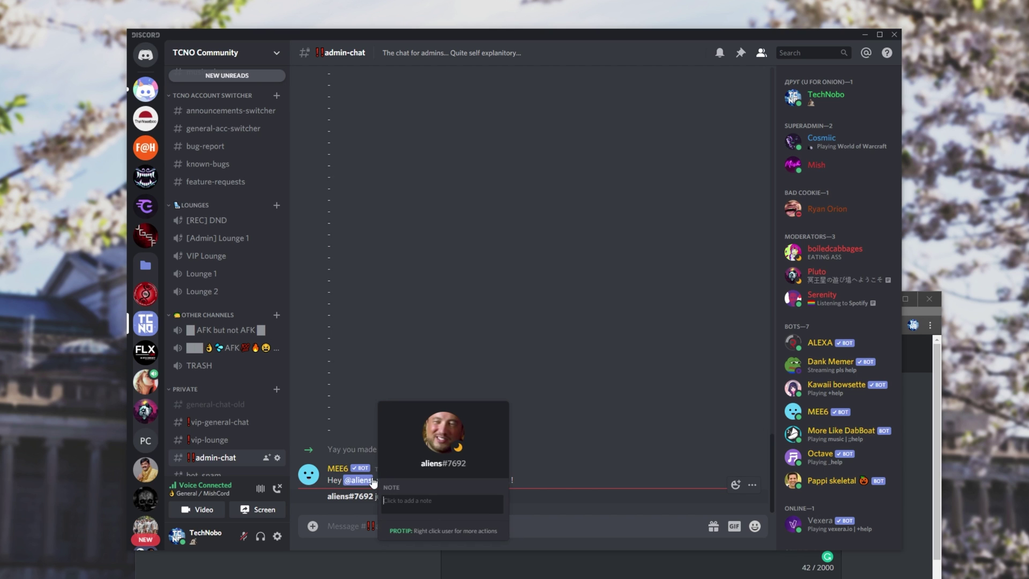
click(362, 441)
drag(378, 480, 484, 480)
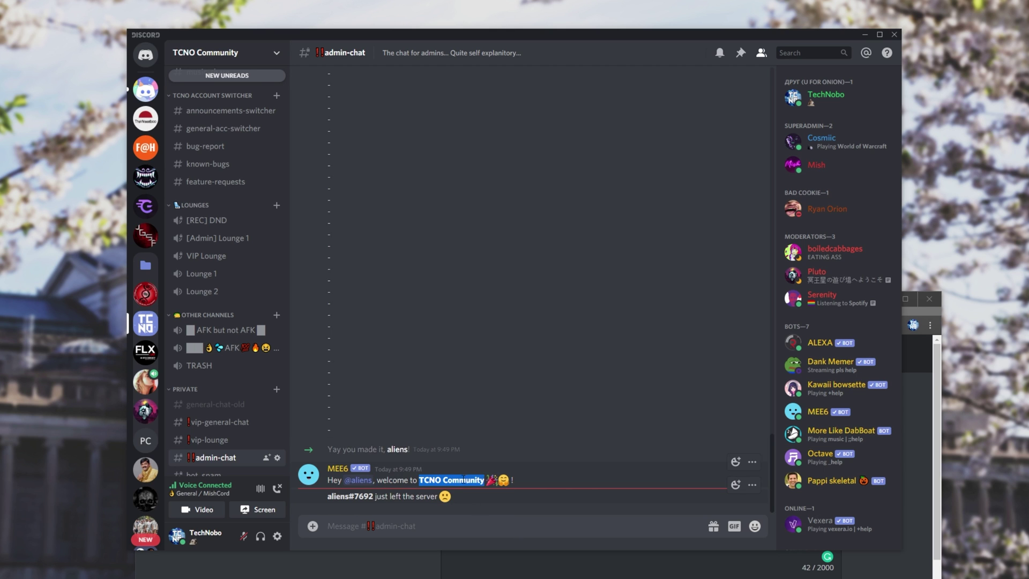
Switch back to the MEE6 Welcome page in the browser and highlight the full welcome message template.
click(407, 563)
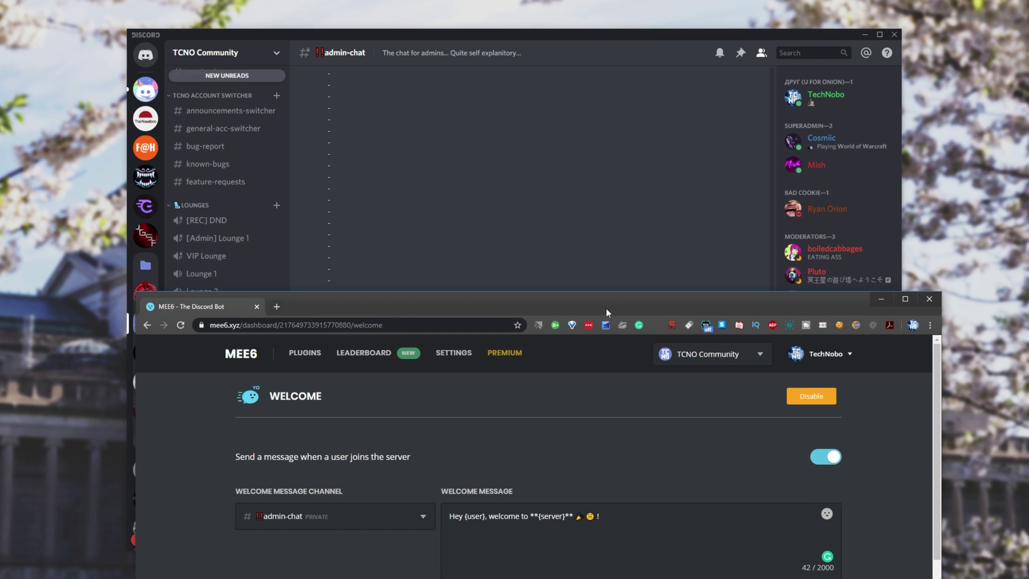
drag(607, 308, 582, 32)
drag(576, 241, 381, 258)
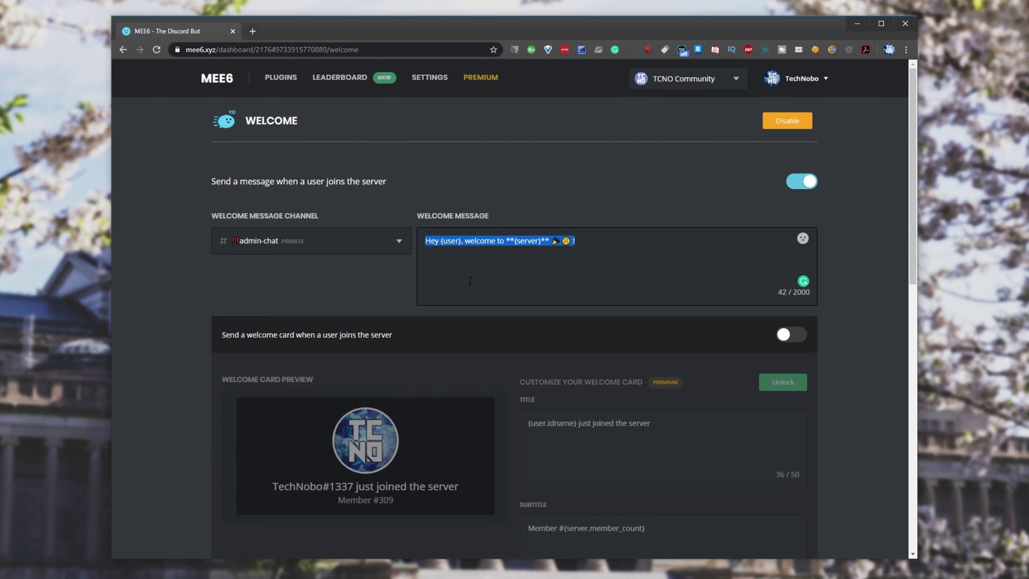
click(529, 181)
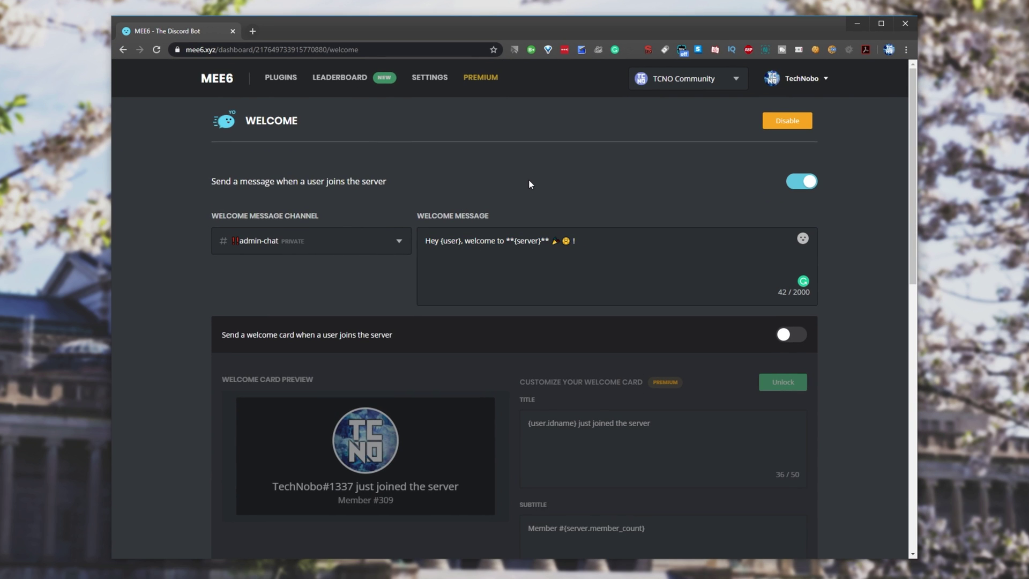
Examine the goodbye message template under "Send a message when a user leaves the server", highlighting {user.idname} and the text after it.
drag(911, 116, 934, 387)
drag(212, 387, 380, 386)
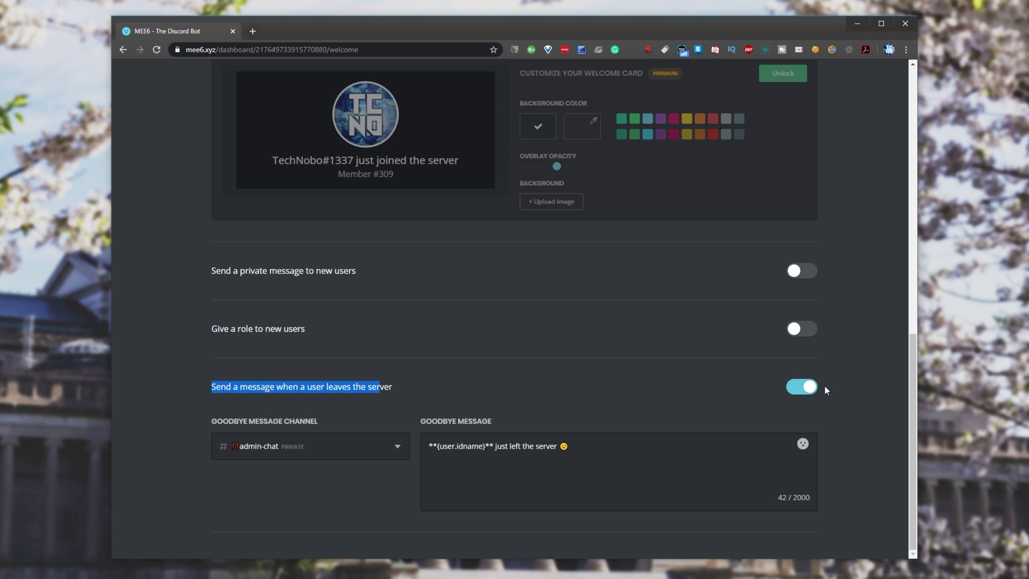
drag(434, 450, 550, 463)
double_click(448, 448)
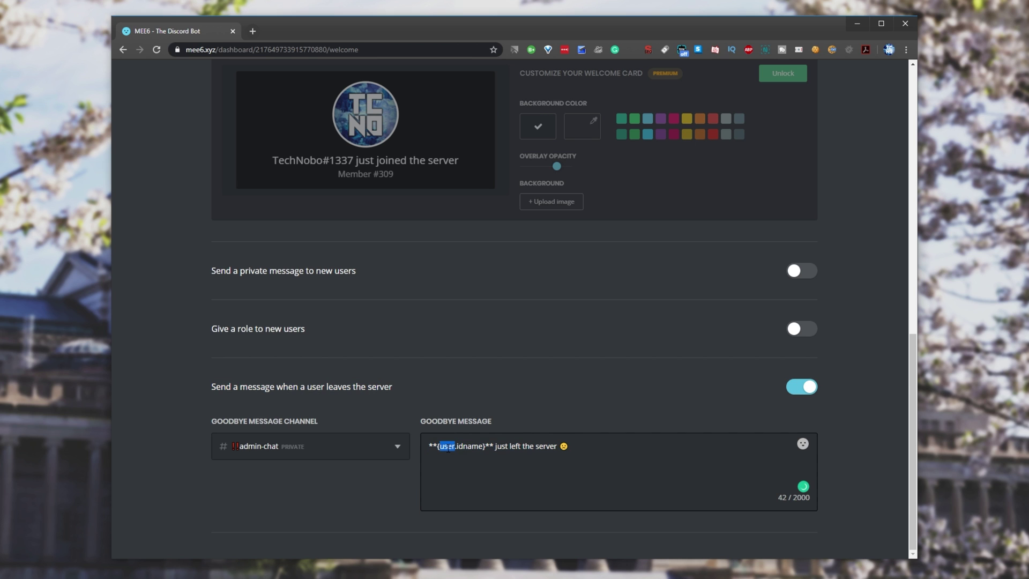
double_click(469, 448)
double_click(502, 449)
drag(517, 449, 570, 449)
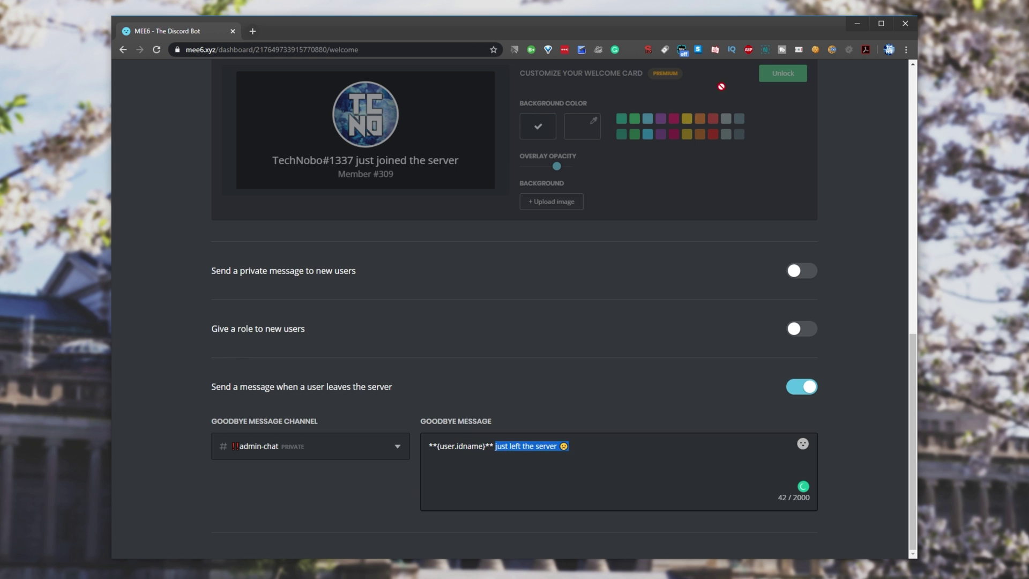
Move the browser aside and compare the posted leave message's user tag in Discord with the goodbye template, returning to the dashboard.
drag(701, 37, 661, 416)
click(622, 295)
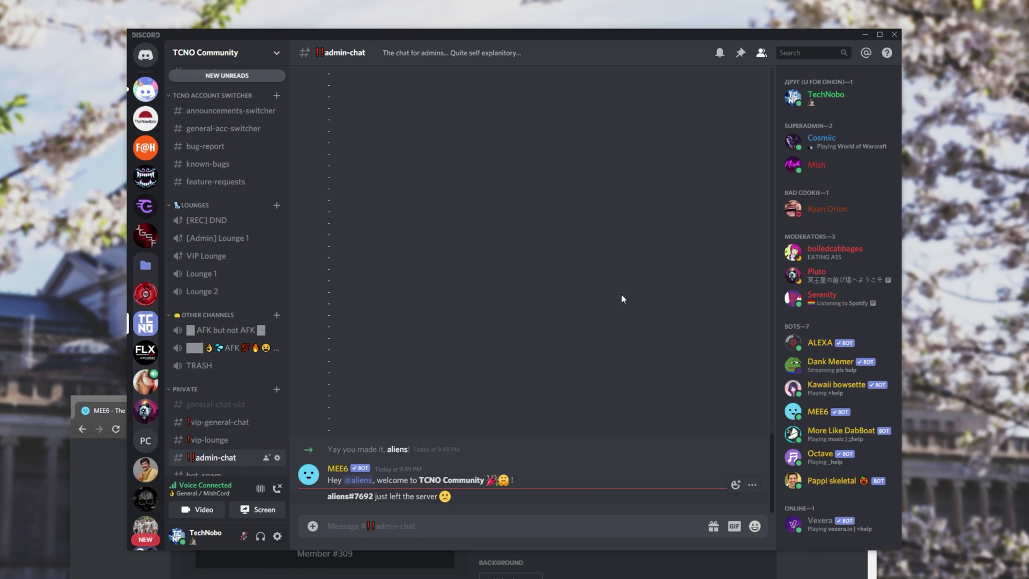
double_click(336, 497)
drag(336, 498, 369, 497)
double_click(342, 497)
click(654, 568)
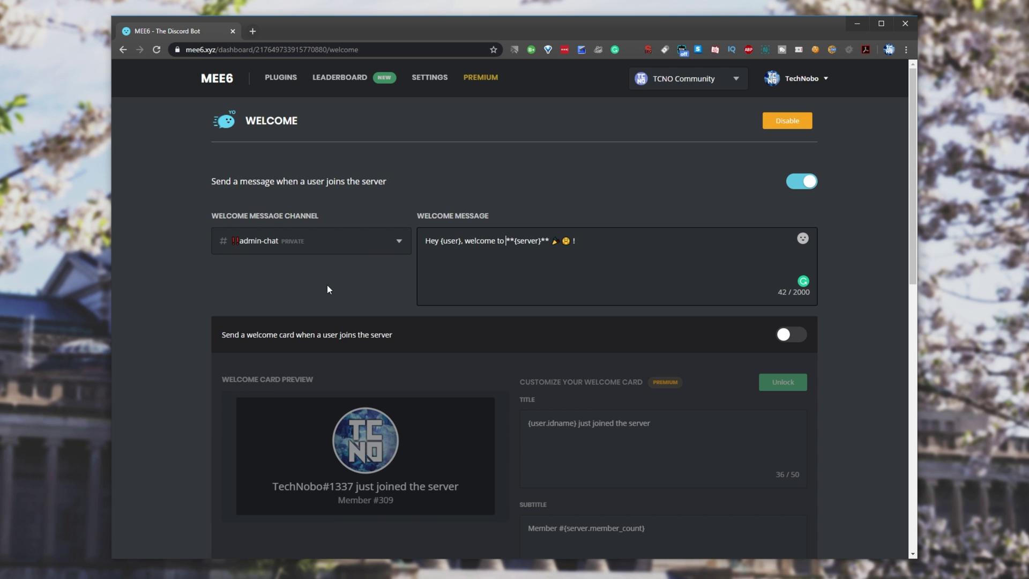
Replace {user.idname} with {user} in the goodbye message and check the user tag in the new leave message in Discord.
double_click(448, 241)
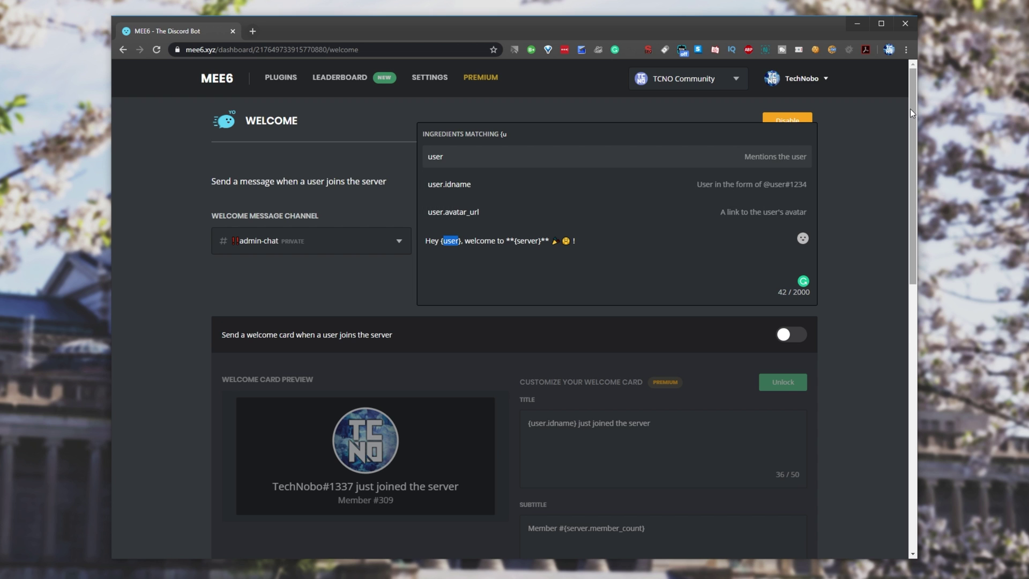
scroll(535, 443, down, 6)
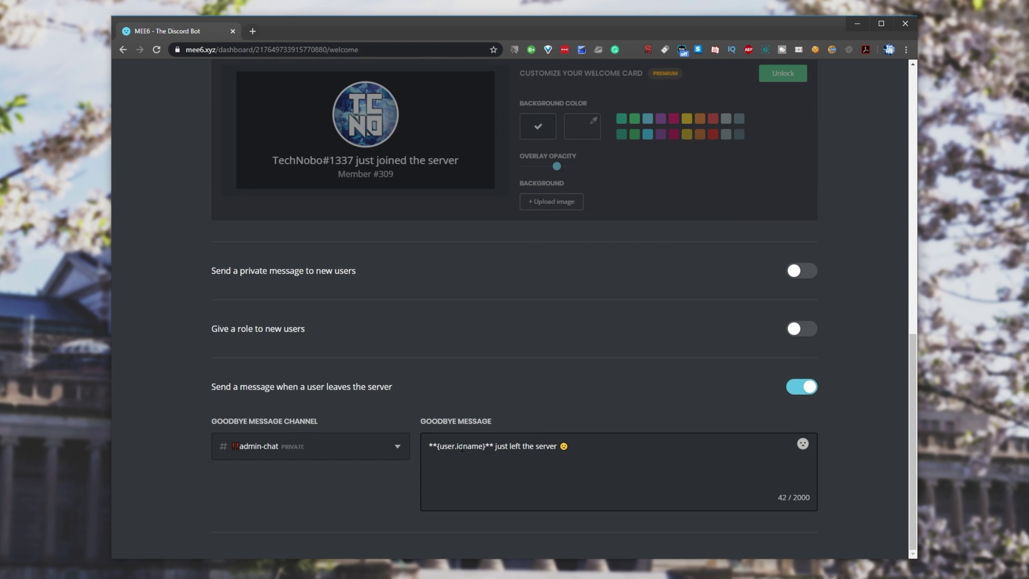
double_click(462, 446)
key(BackSpace)
key(BackSpace)
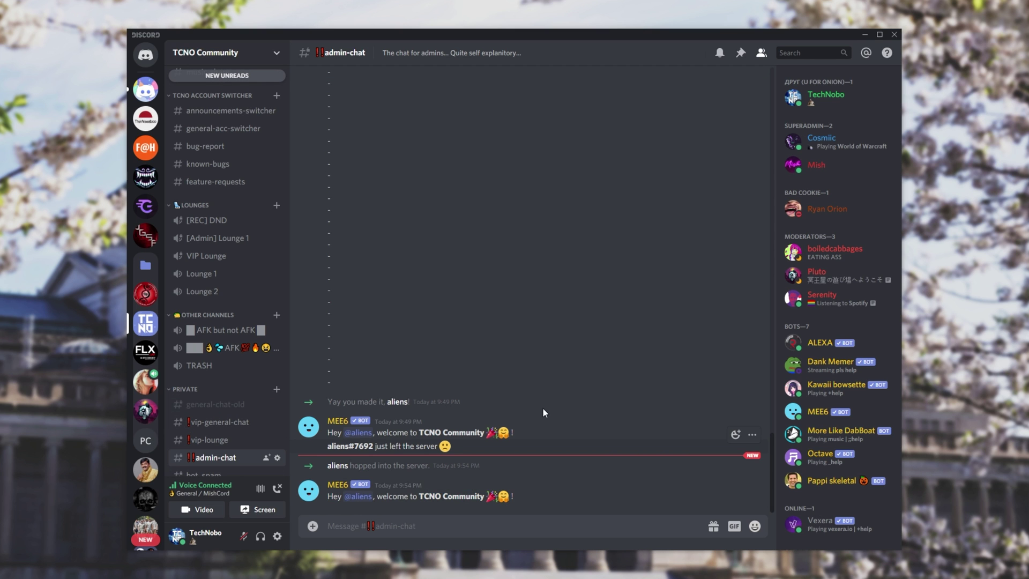
drag(327, 496, 373, 497)
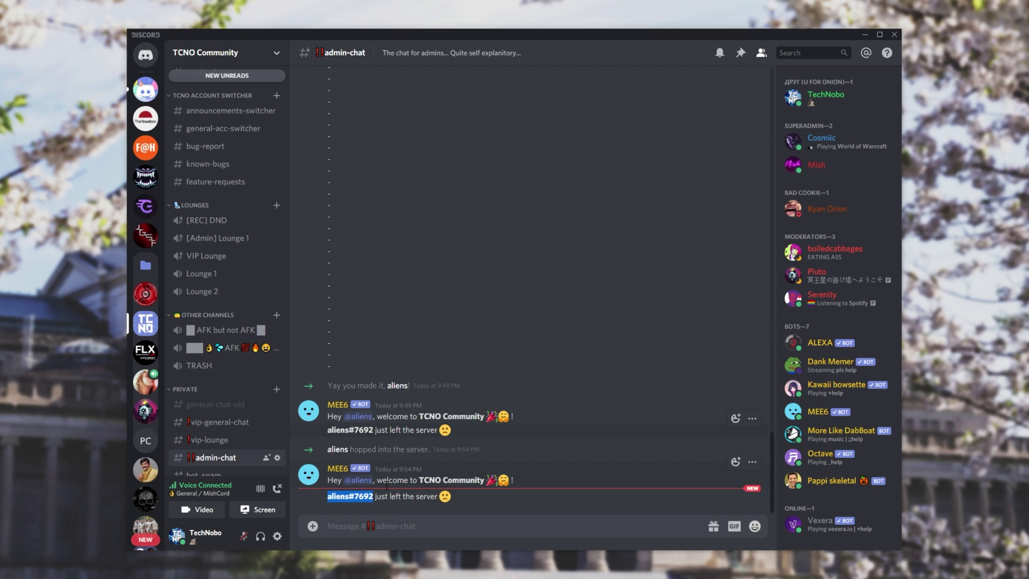
Copy your own user ID, post it in admin-chat wrapped in <@ and >, and open the profile linked from that mention.
right_click(833, 104)
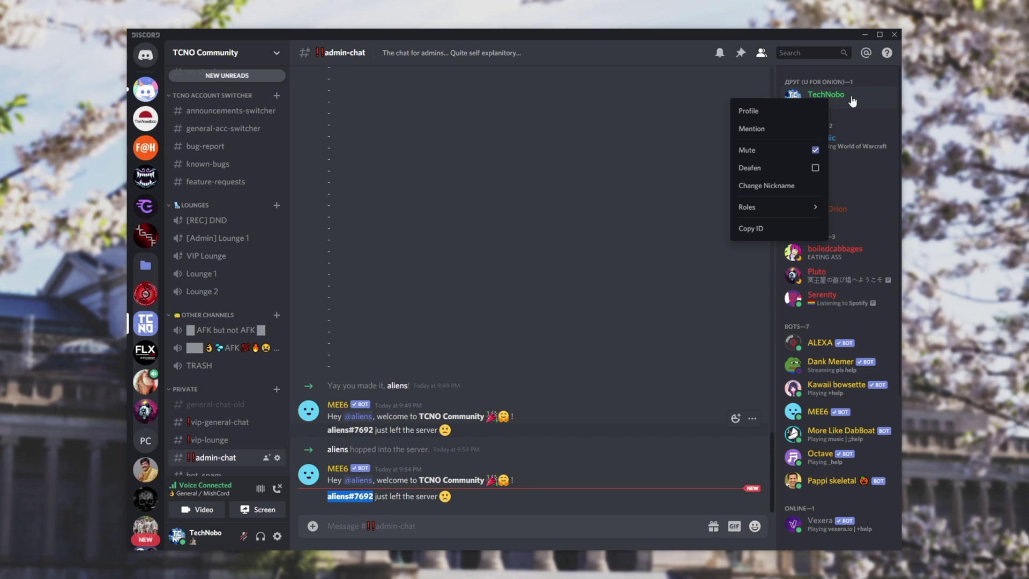
click(768, 236)
text(<@)
key(ctrl+v)
text(>)
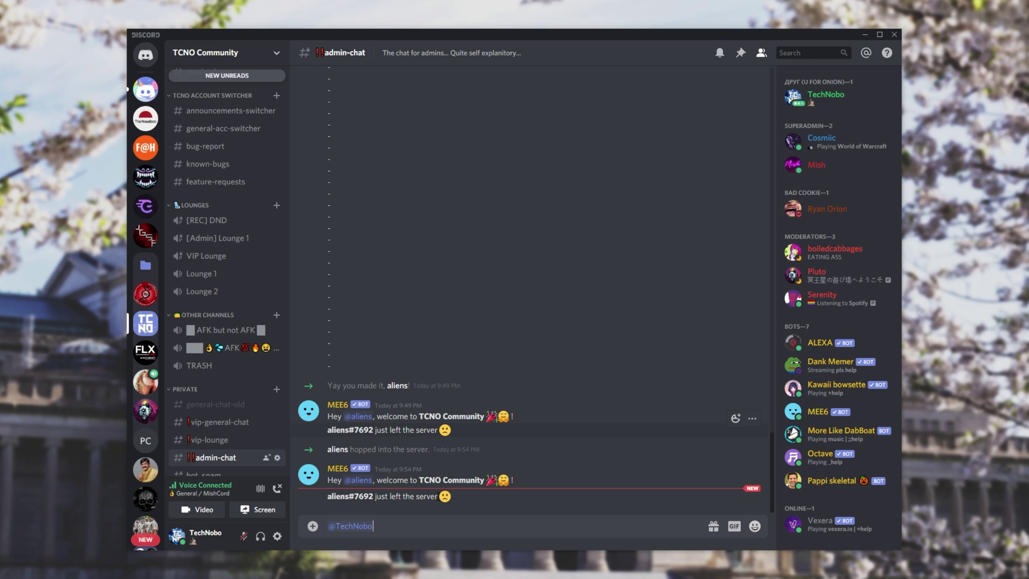
key(Return)
click(355, 496)
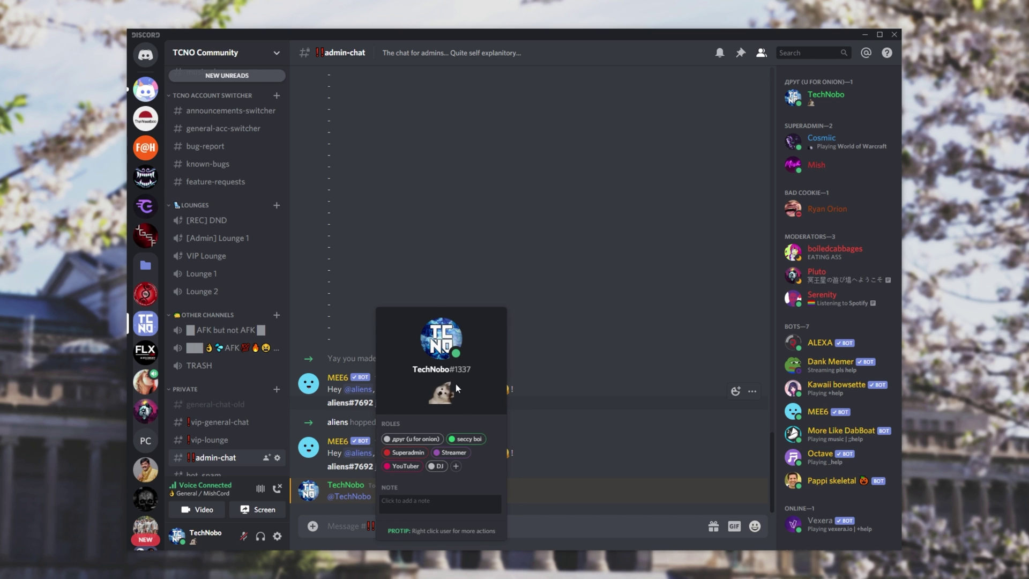
click(601, 410)
Delete the test mention message from admin-chat.
right_click(452, 491)
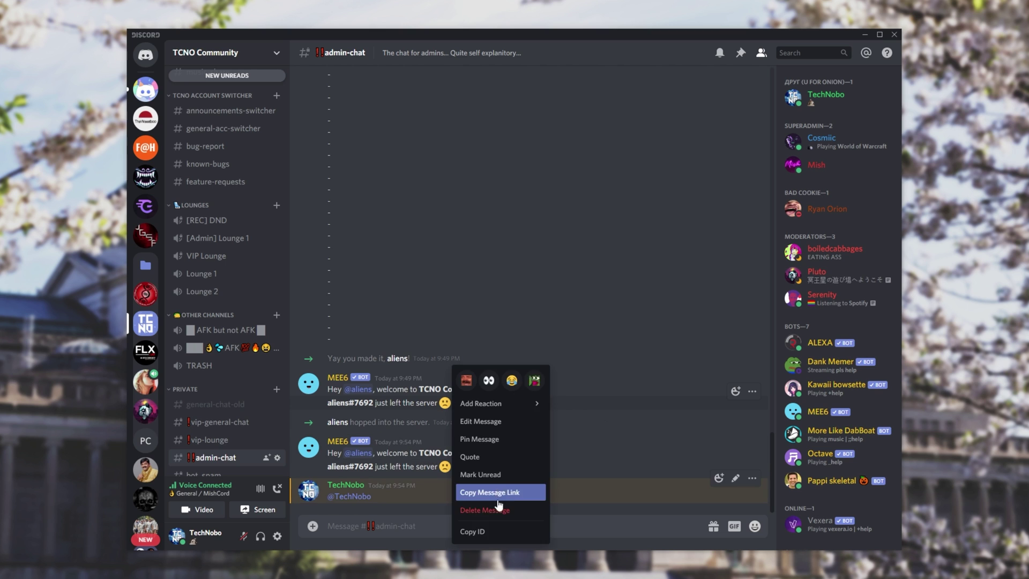
click(496, 506)
key(Return)
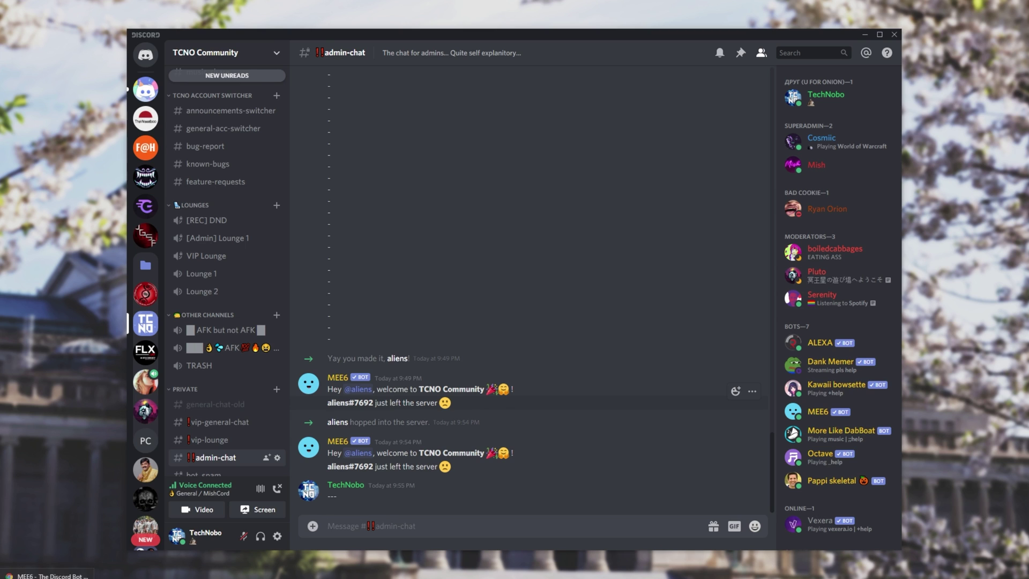
In the MEE6 dashboard, replace {user} with <@{user.id}> in the goodbye message and save the change.
click(47, 573)
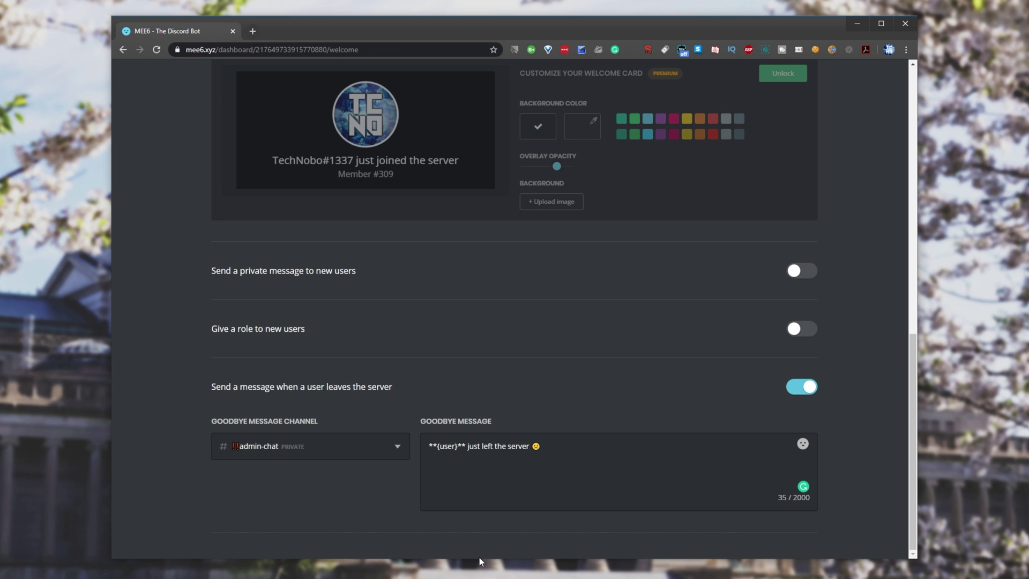
double_click(448, 446)
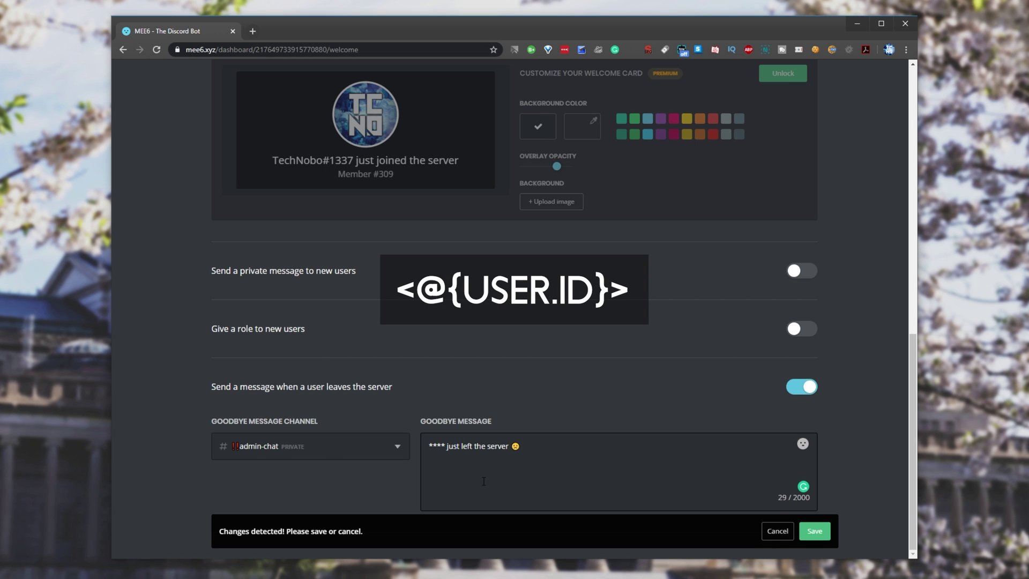
text(<>)
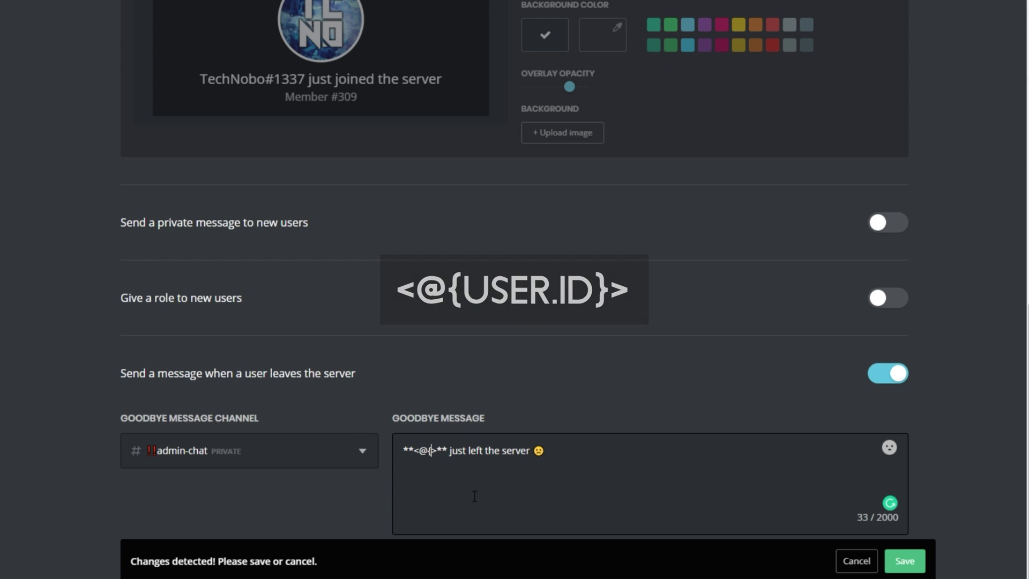
click(906, 564)
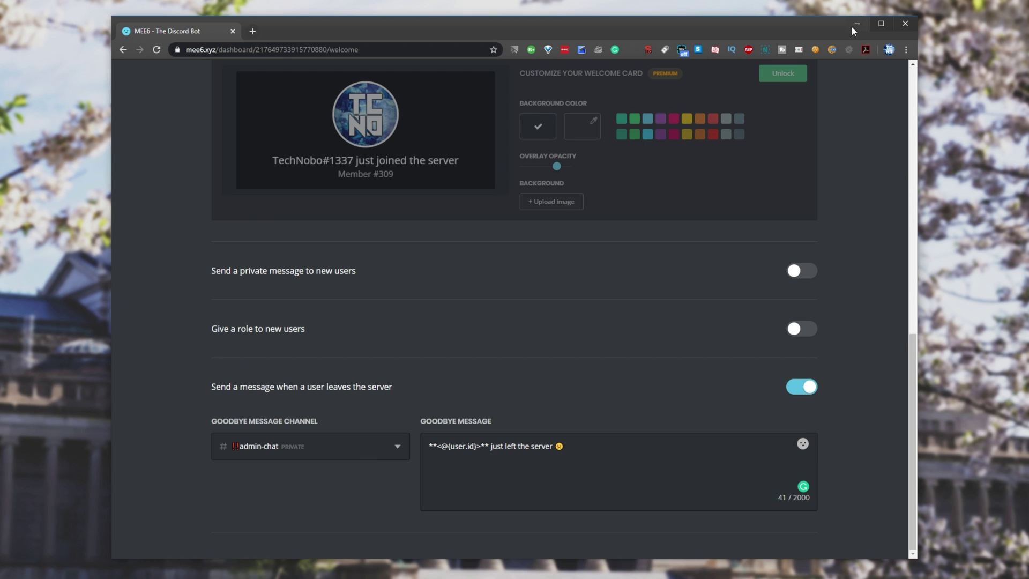
Minimize the browser and, in Discord, open the invite option for the TCNO Community server, closing it again.
click(856, 26)
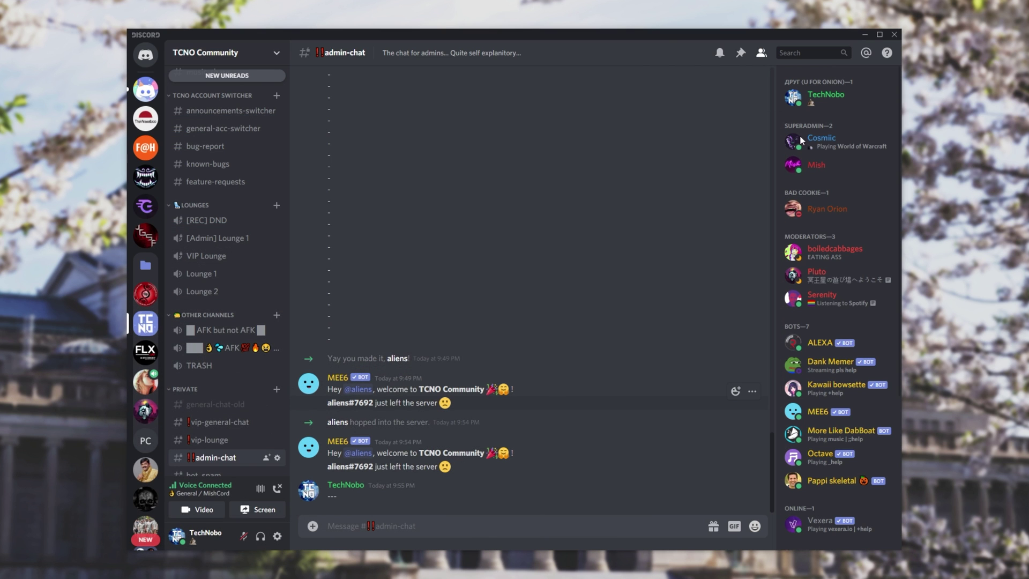
right_click(144, 323)
click(193, 352)
key(Escape)
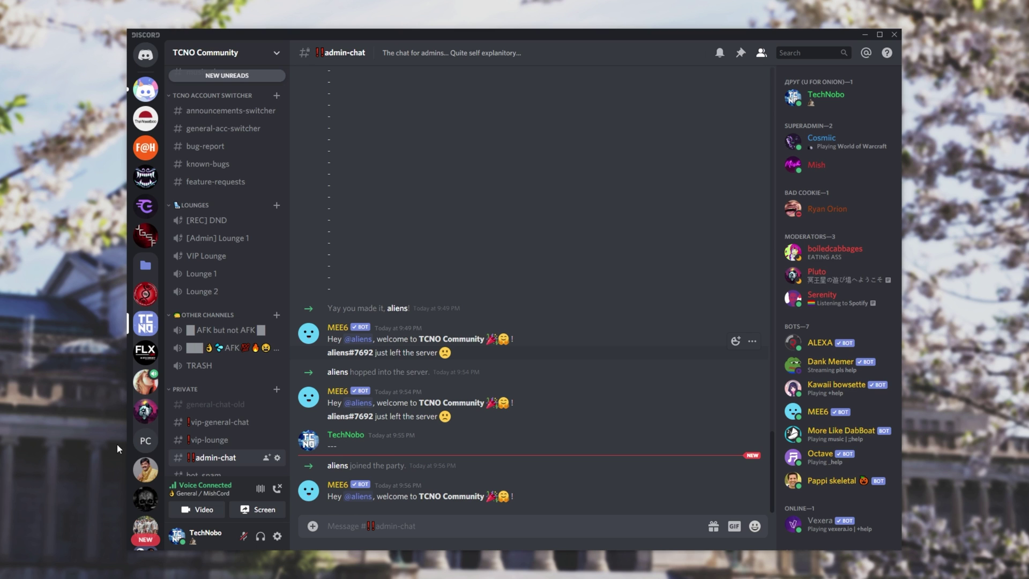
Examine the new leave message in admin-chat and the user profile linked from its mention.
click(342, 497)
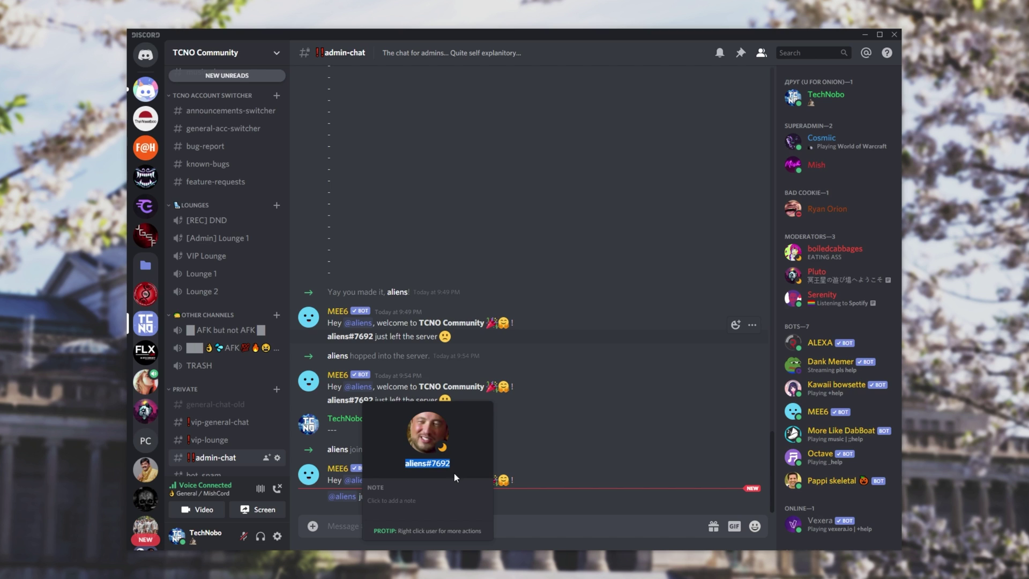
click(428, 434)
click(690, 440)
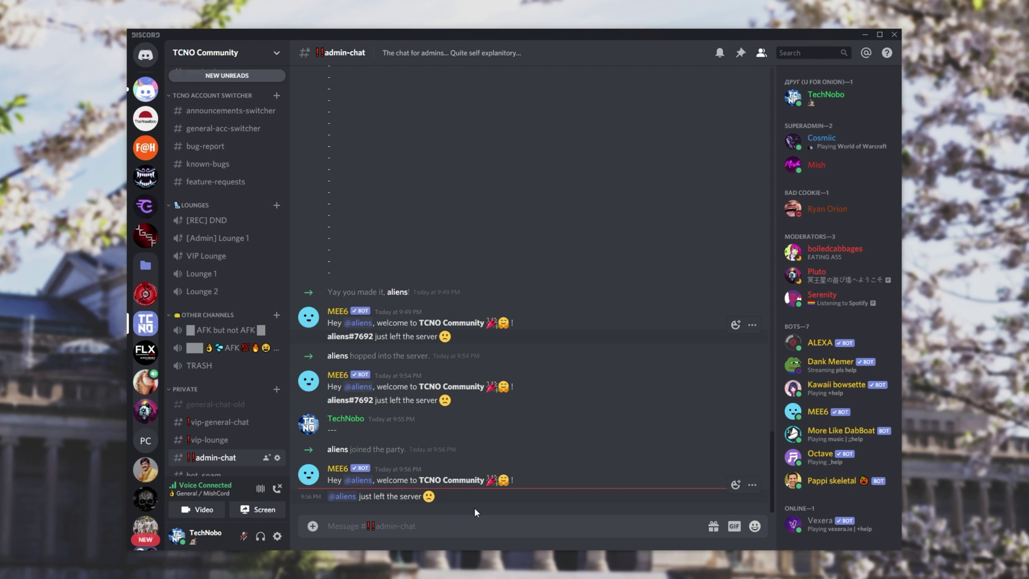
drag(449, 495, 327, 498)
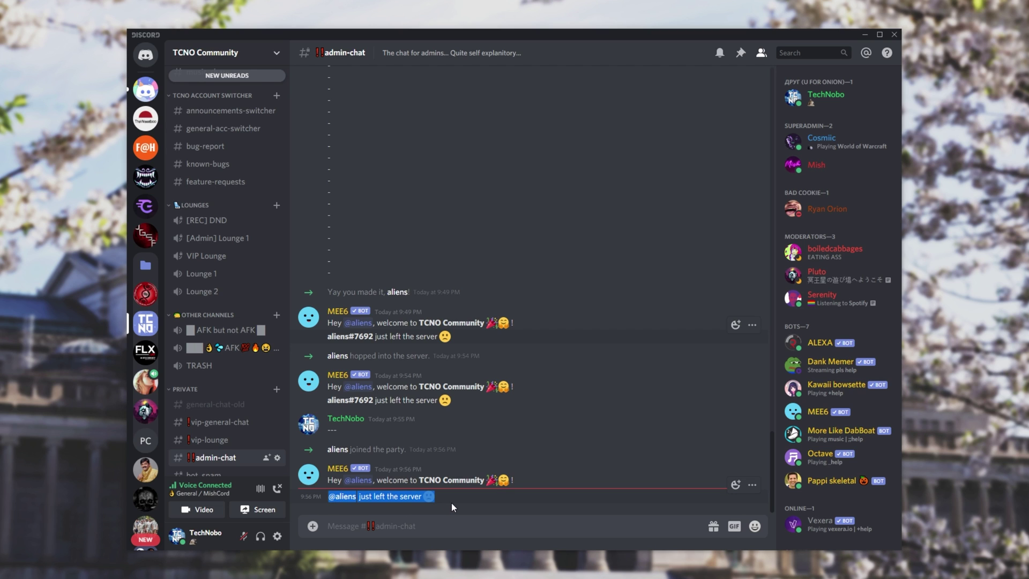
click(449, 475)
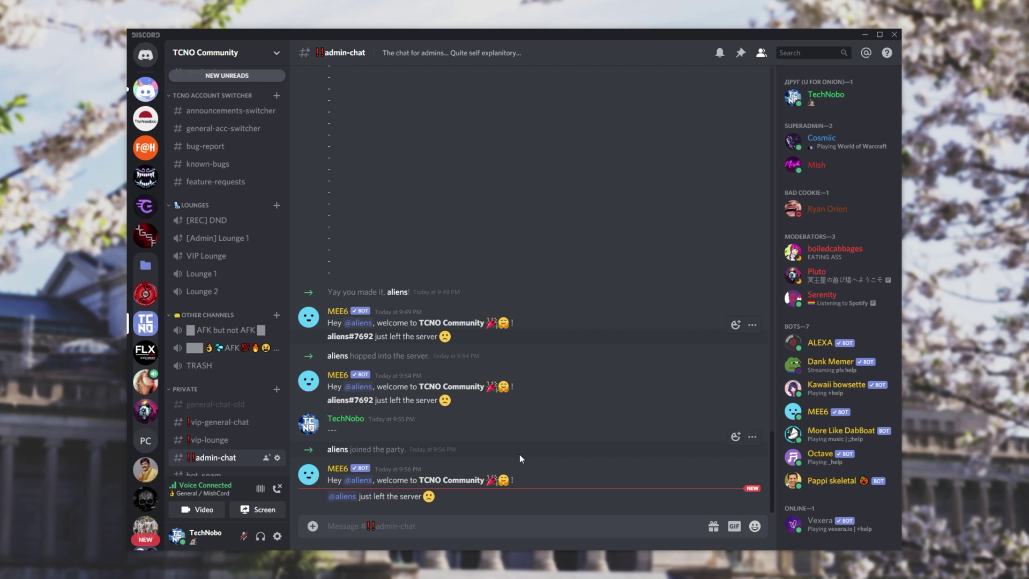
click(343, 497)
click(533, 498)
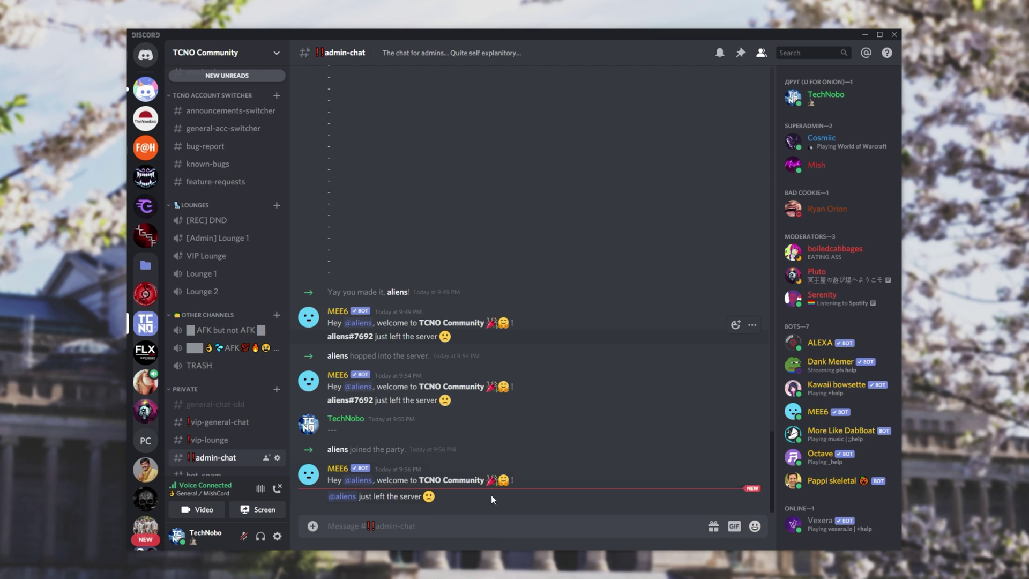